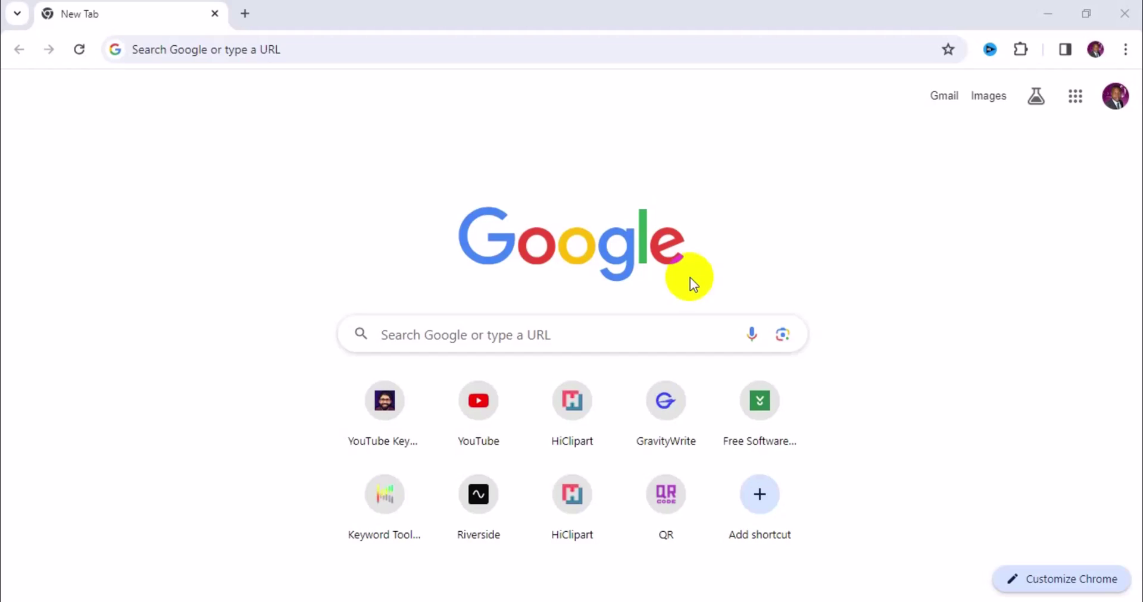
# Step: Go to me-qr.com in Chrome and expand the Create QR Code list of types
pyautogui.click(570, 252)
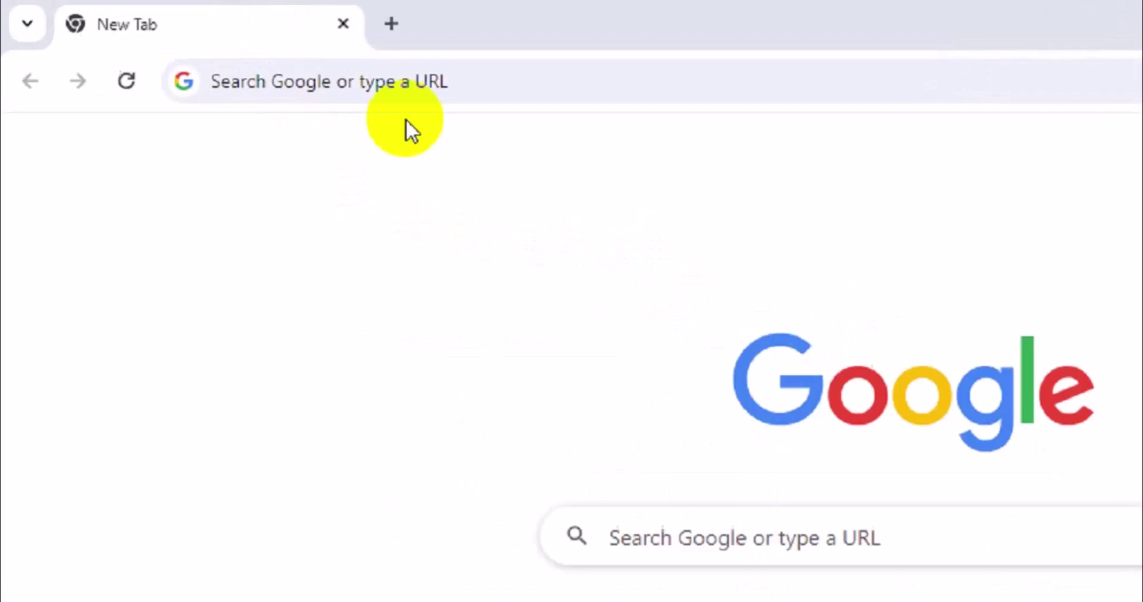
pyautogui.click(401, 89)
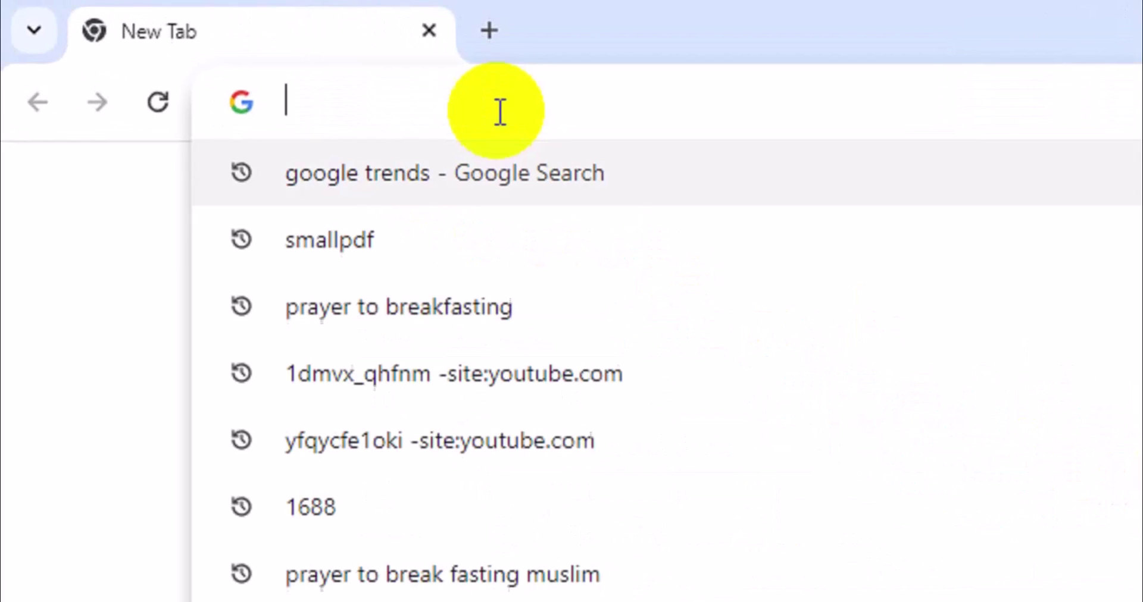
pyautogui.write('m')
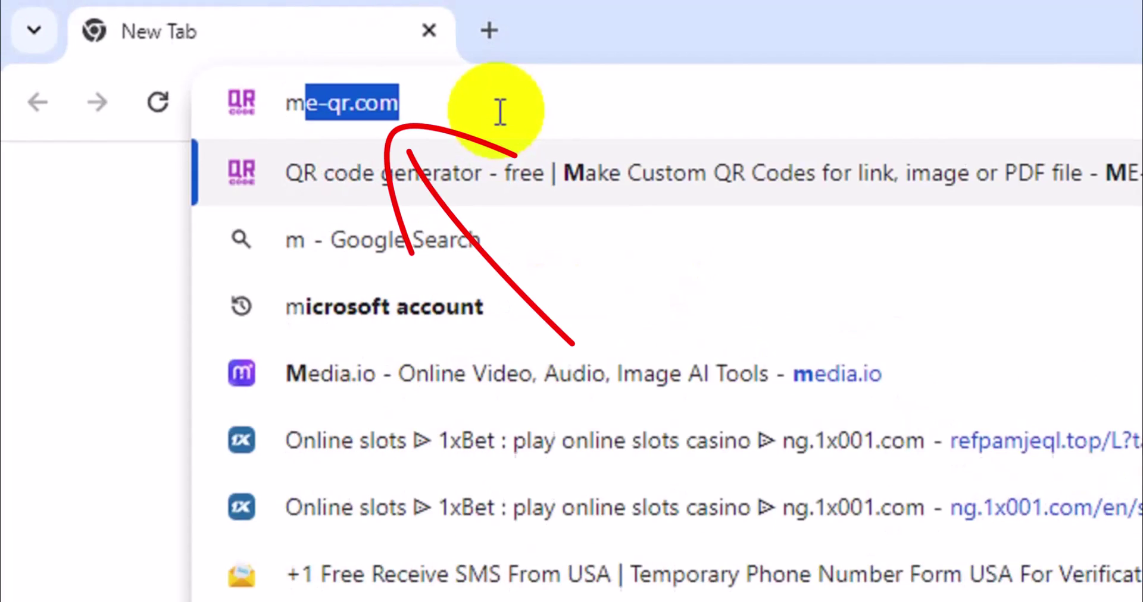
pyautogui.write('e-')
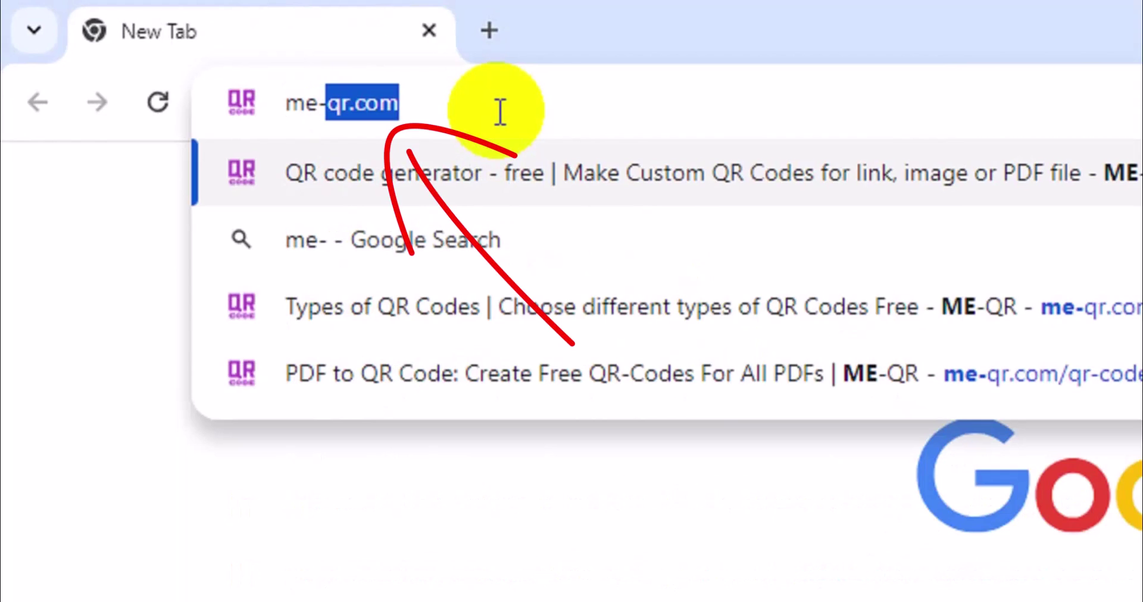
pyautogui.press('Return')
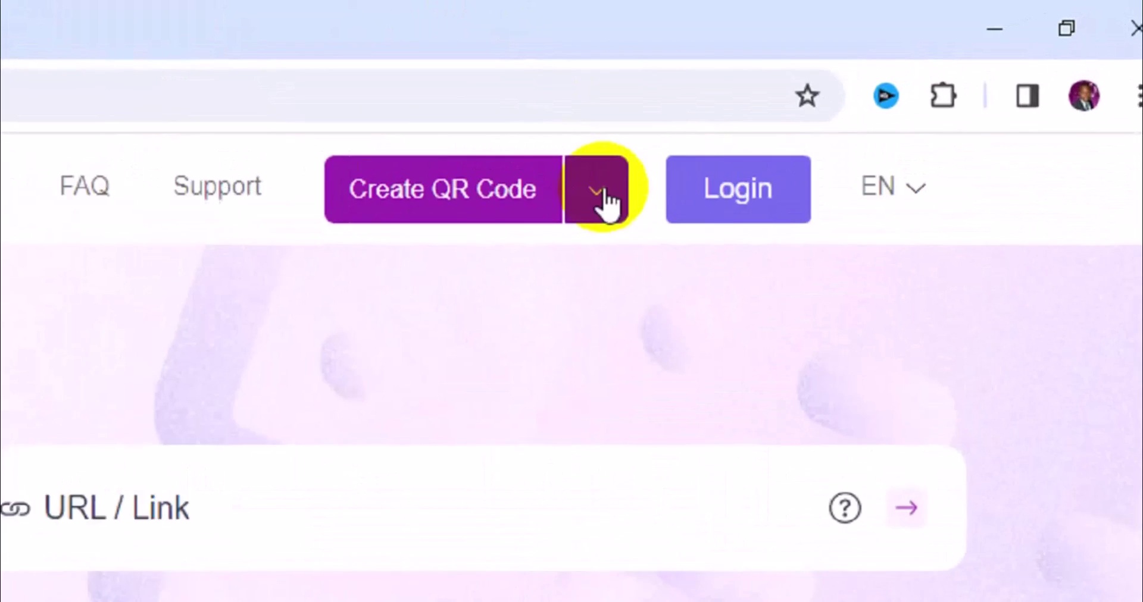
pyautogui.click(604, 196)
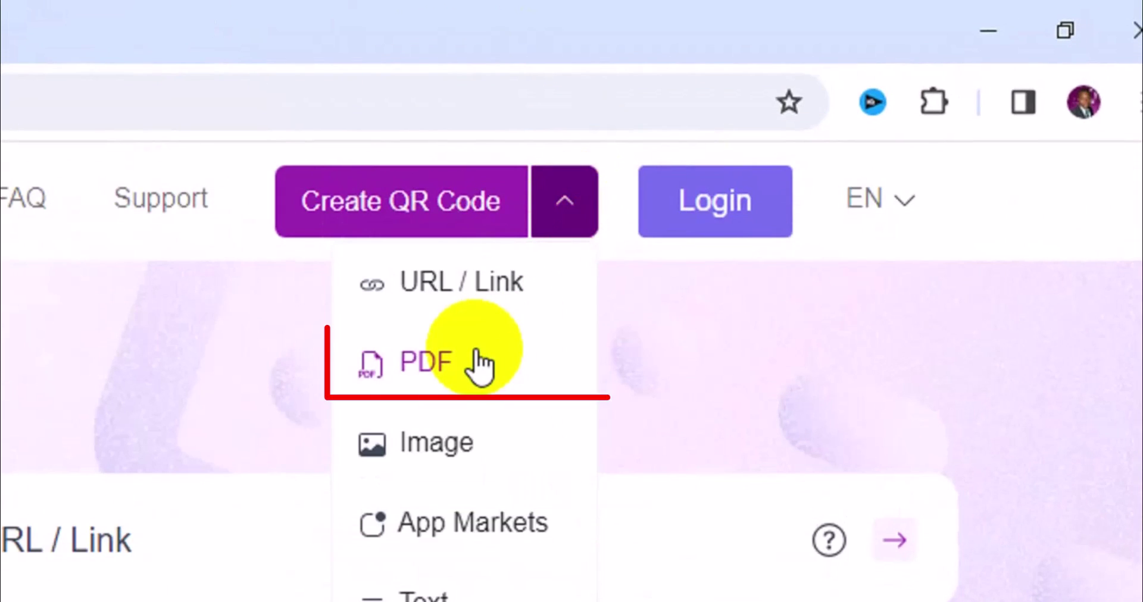
# Step: Choose the PDF QR type and upload Vecteezy-License-Information.Pdf
pyautogui.click(476, 357)
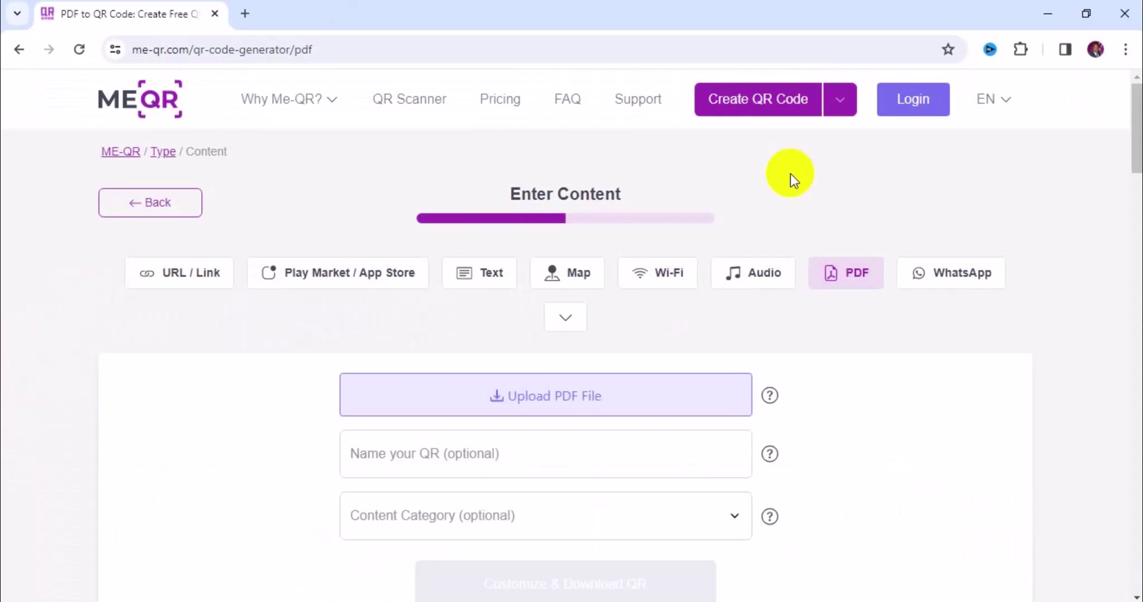
pyautogui.click(560, 397)
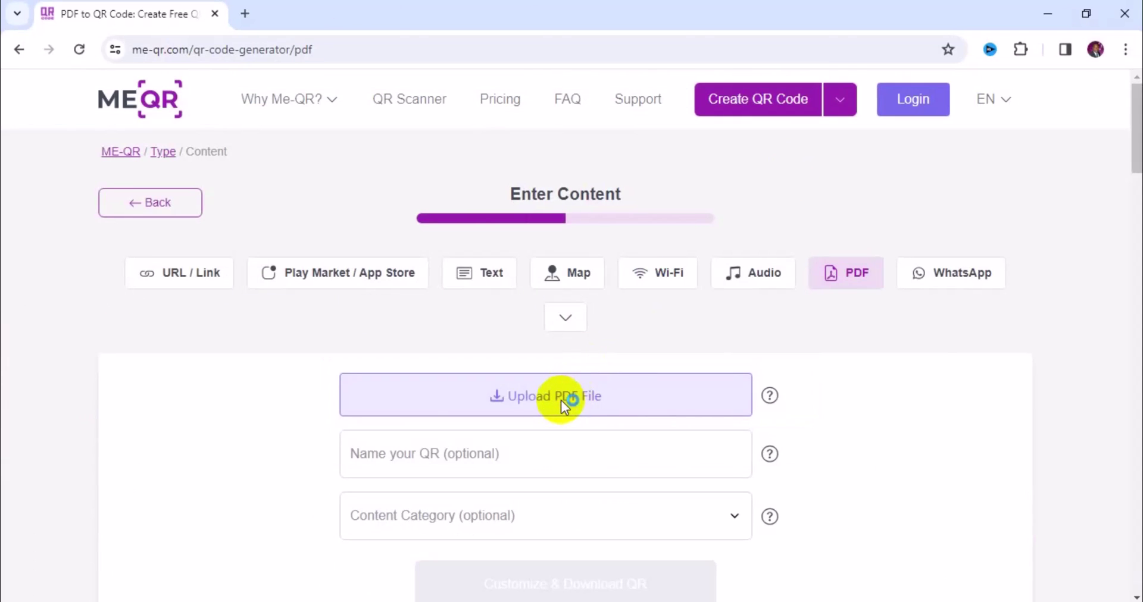
pyautogui.click(885, 398)
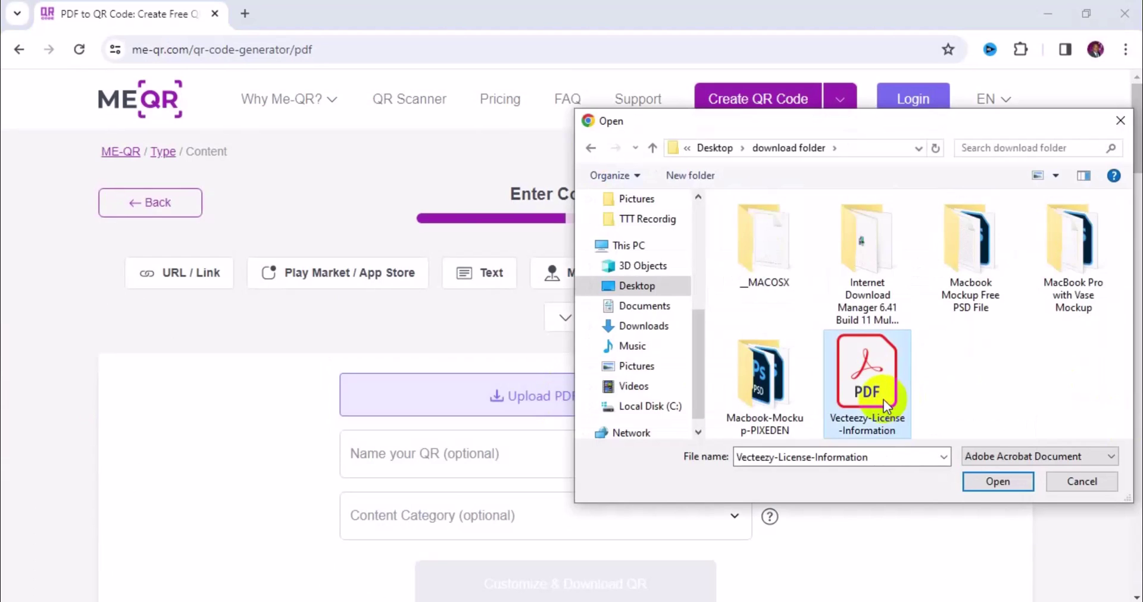
pyautogui.click(973, 484)
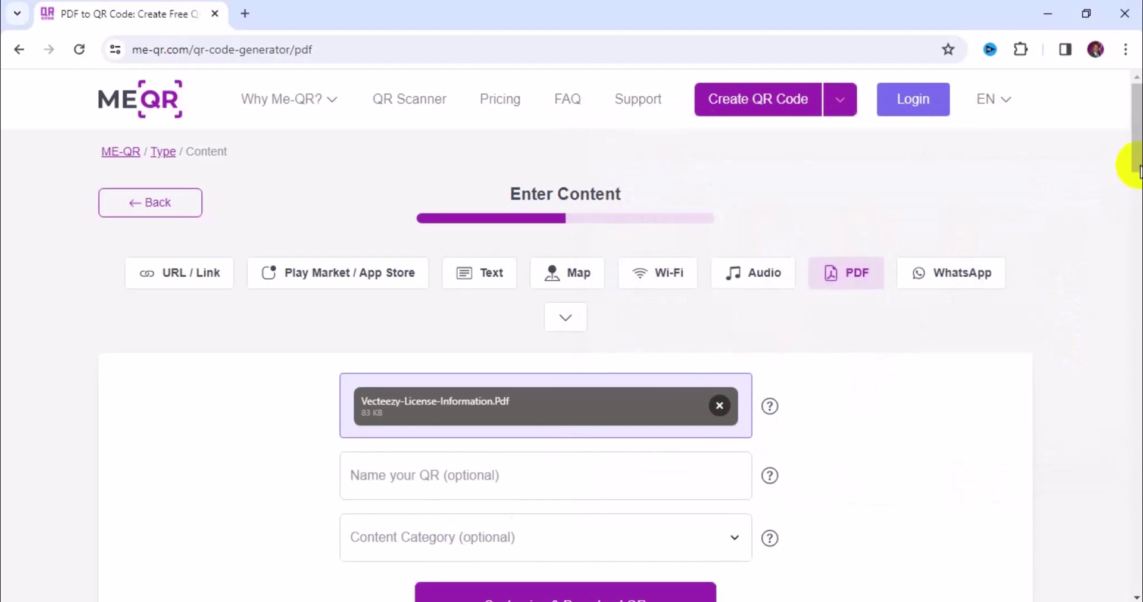
# Step: Name the QR code 'Template' and choose Fine Art as its content category
pyautogui.moveTo(1135, 167); pyautogui.dragTo(1138, 189)
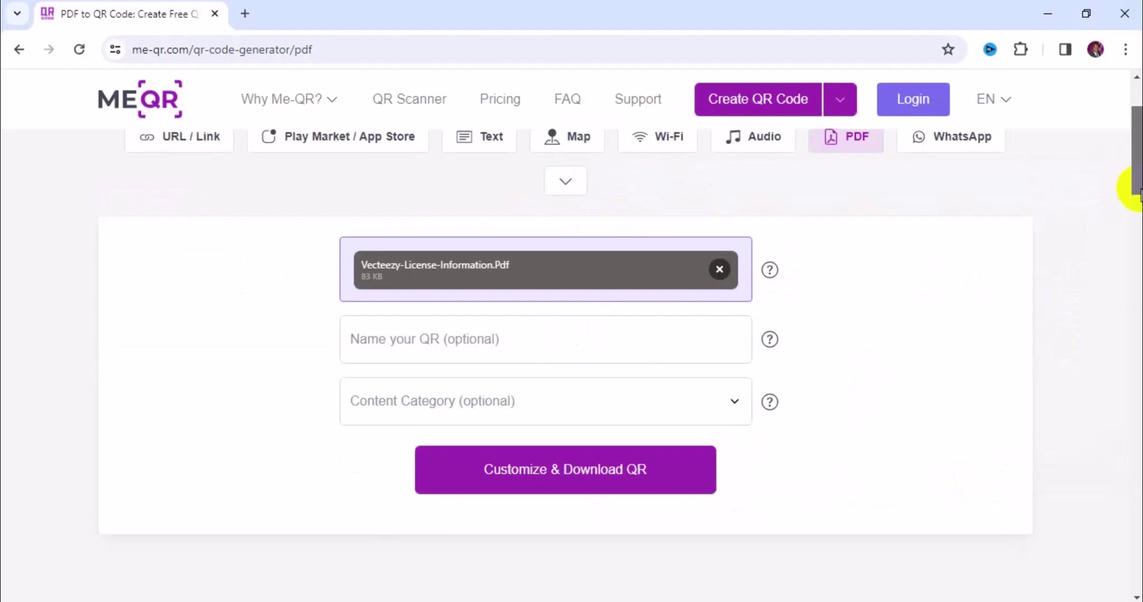
pyautogui.click(525, 345)
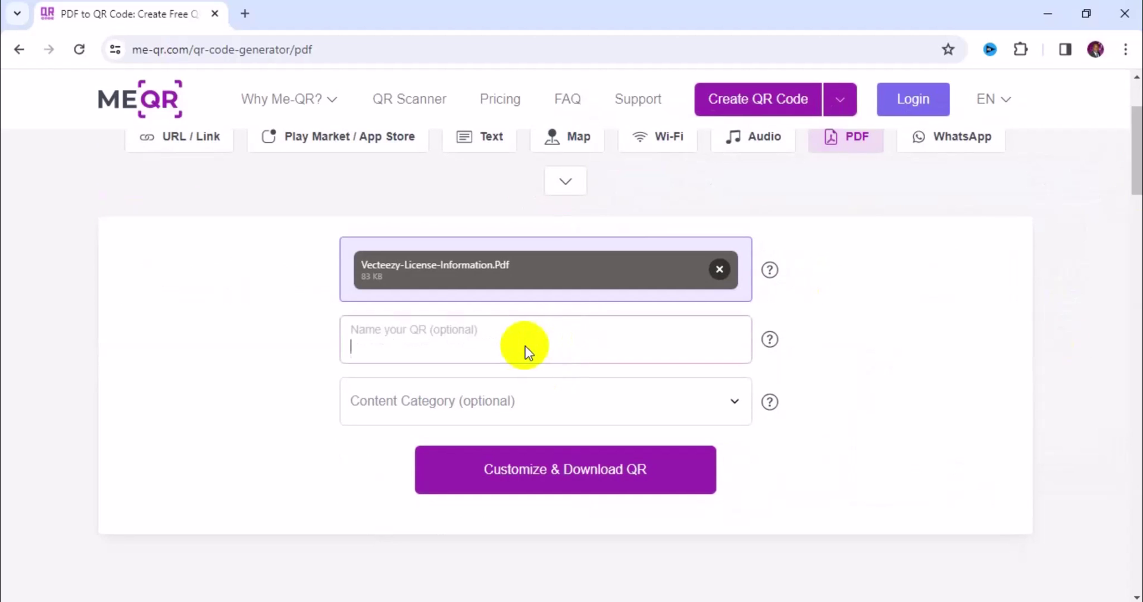
pyautogui.write('Template')
pyautogui.click(521, 396)
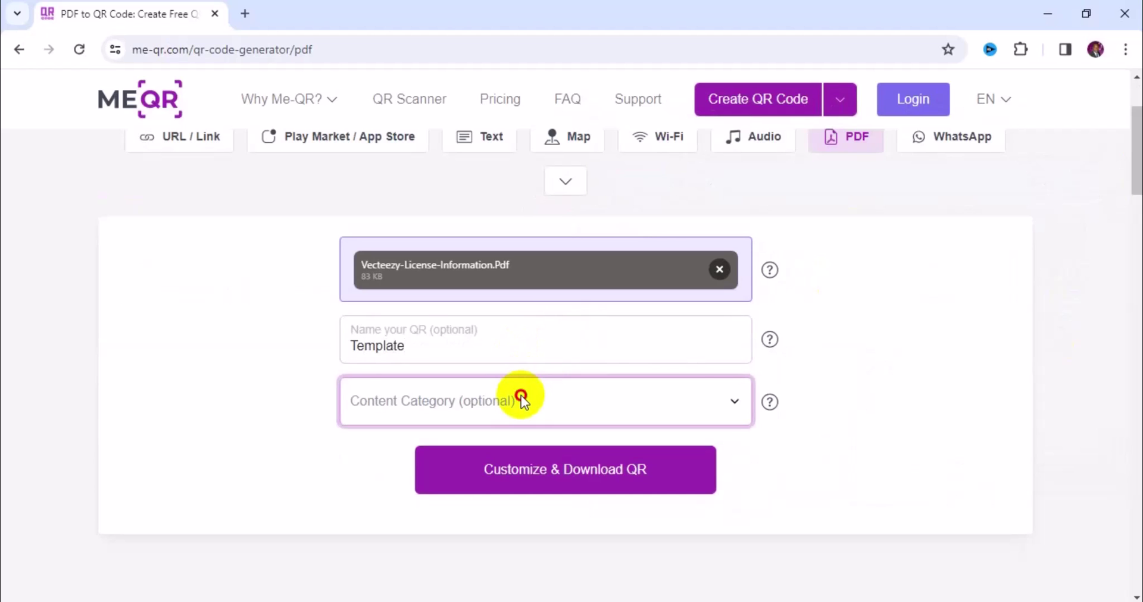
pyautogui.click(521, 395)
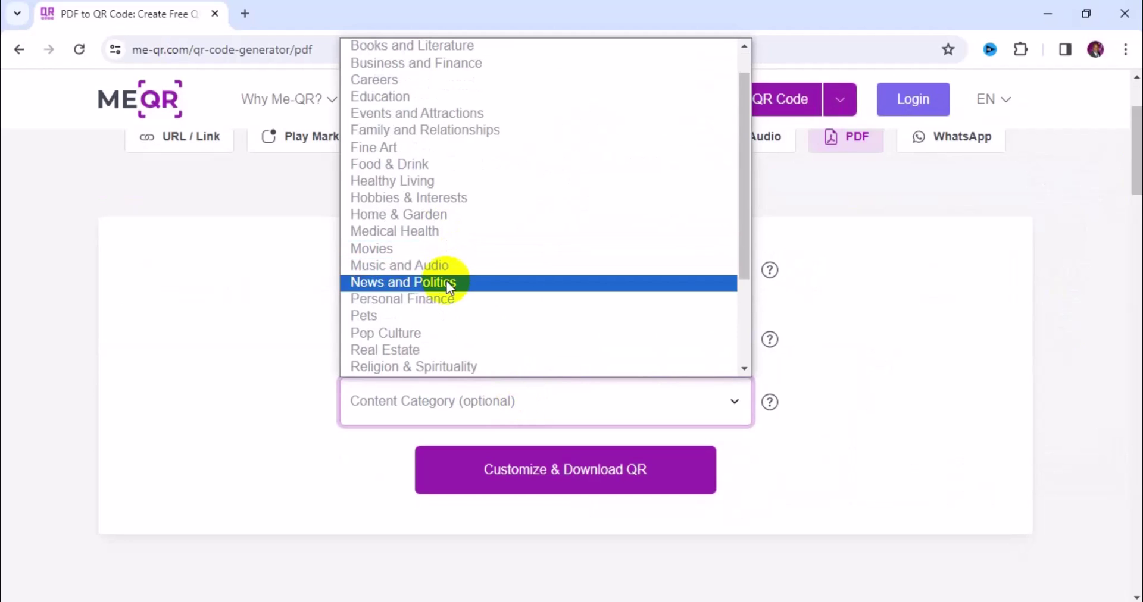
pyautogui.click(449, 156)
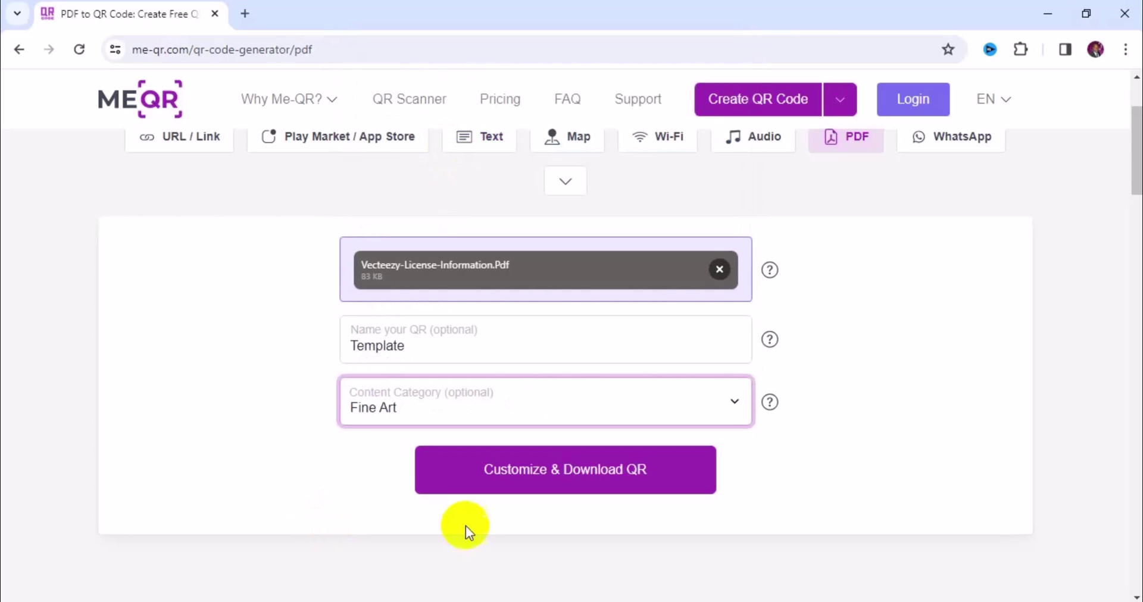
# Step: Go to customization and apply the SCAN ME frame from the full pre-made template collection
pyautogui.click(507, 491)
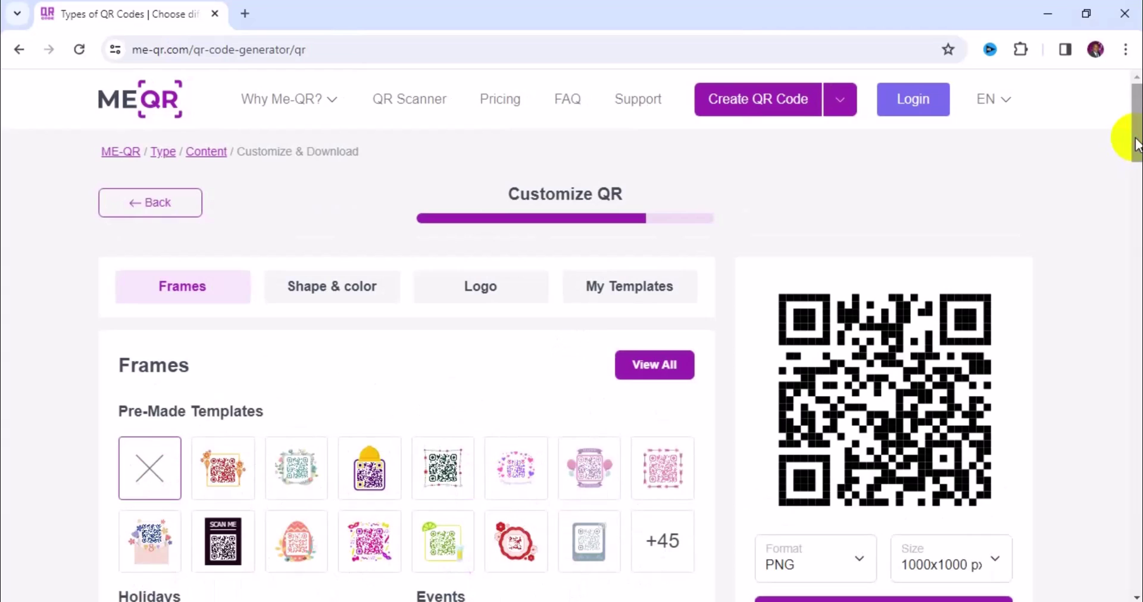
pyautogui.moveTo(1136, 145); pyautogui.dragTo(1136, 156)
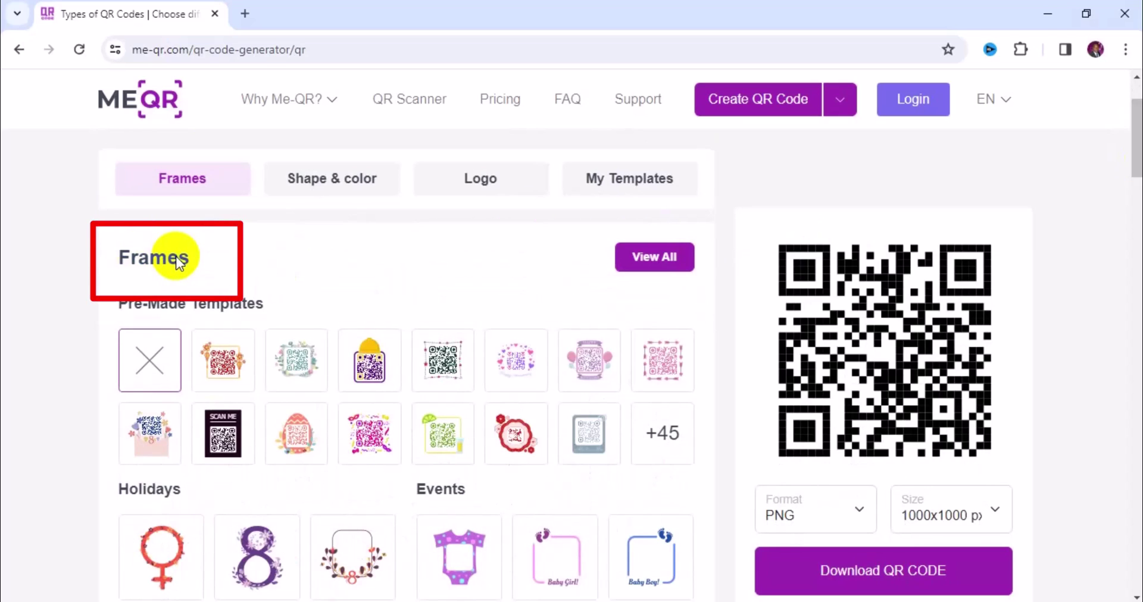
pyautogui.click(668, 436)
pyautogui.scroll(-3, 894, 191)
pyautogui.scroll(-5, 894, 179)
pyautogui.scroll(10, 894, 163)
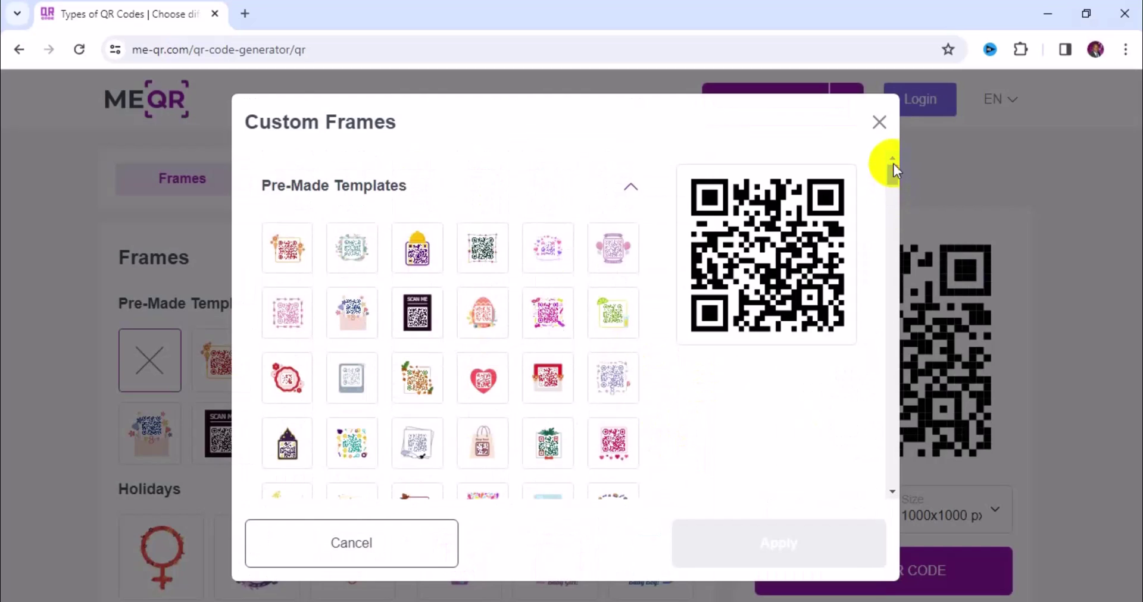
pyautogui.scroll(-10, 894, 183)
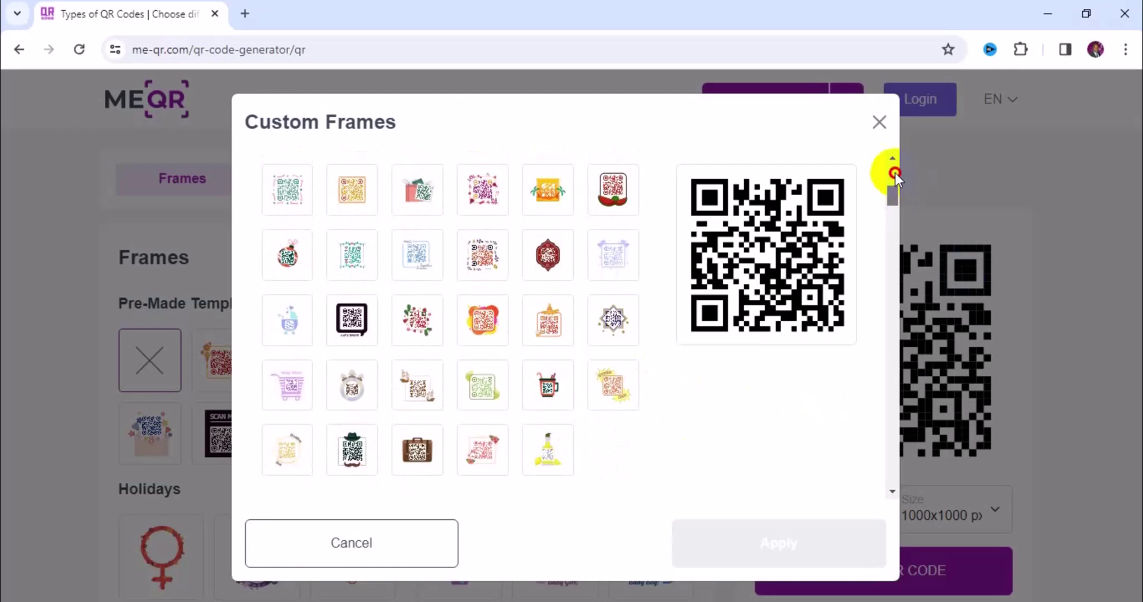
pyautogui.scroll(10, 894, 173)
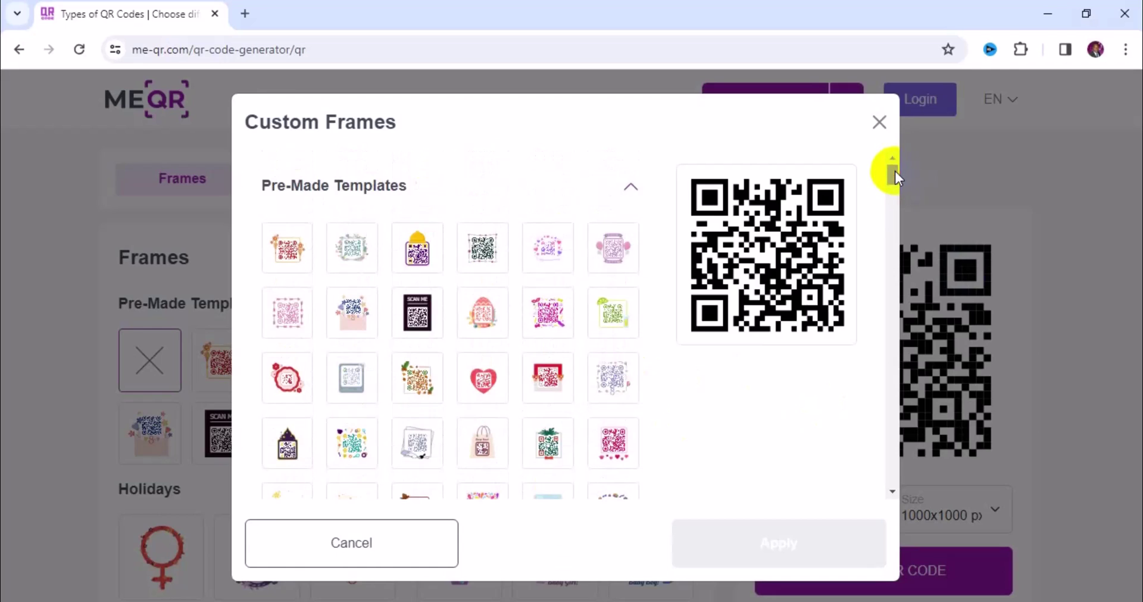
pyautogui.click(420, 325)
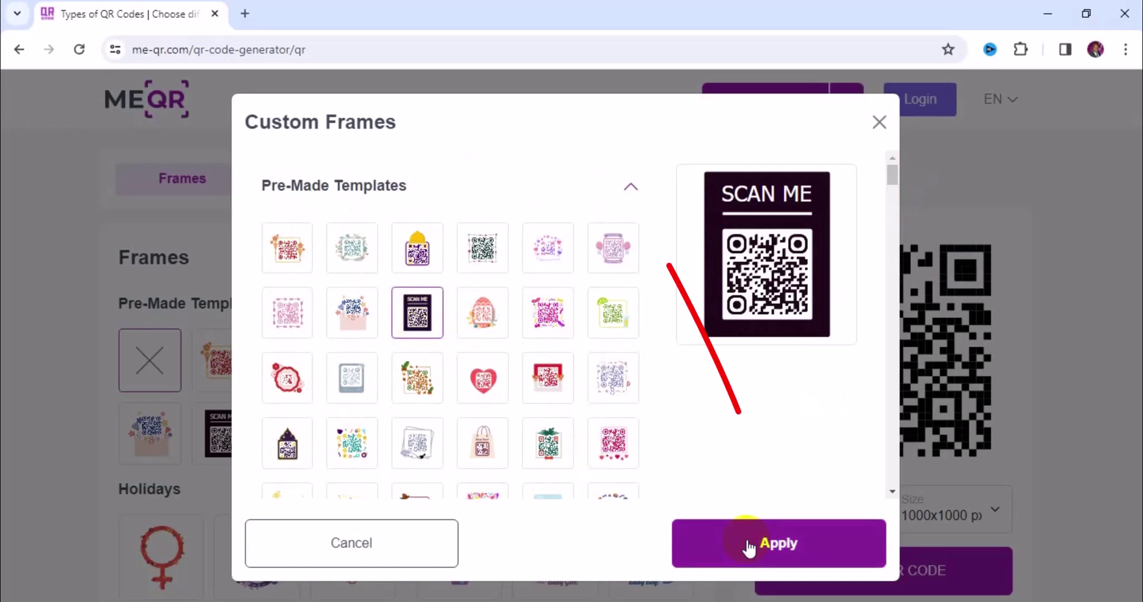
pyautogui.click(778, 553)
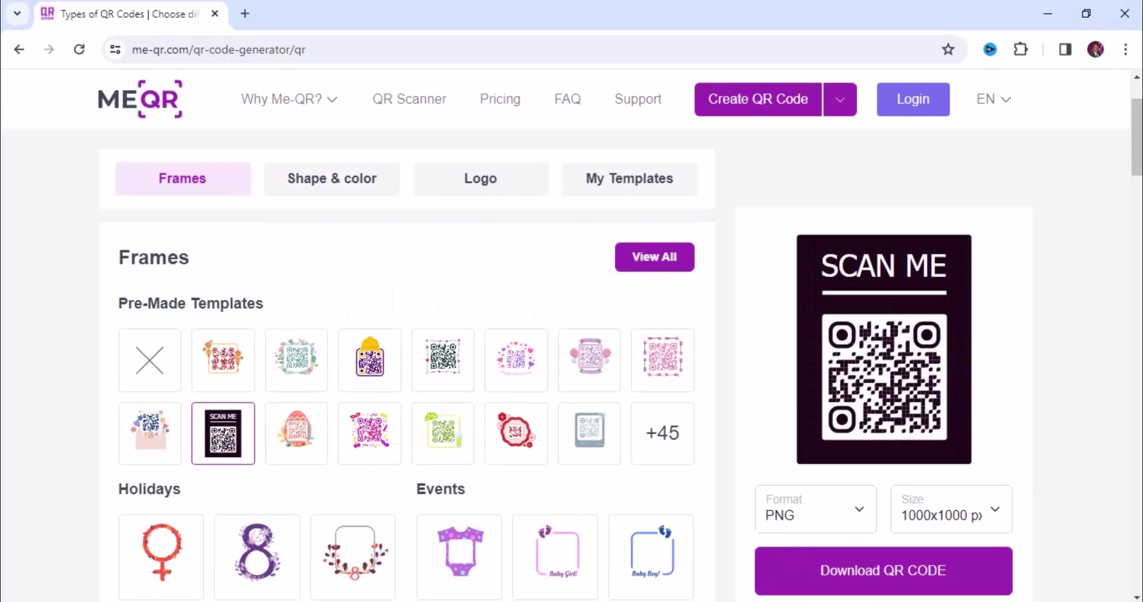
pyautogui.moveTo(1133, 115); pyautogui.dragTo(1134, 218)
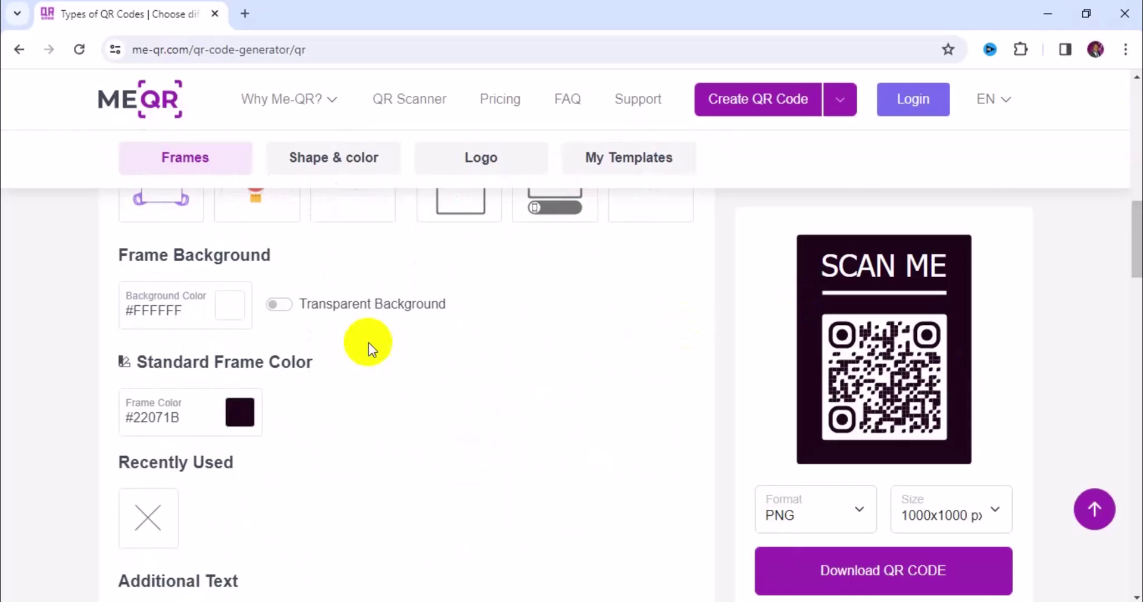
# Step: Set the frame colour to blue #0934D3 (RGB 9, 52, 211)
pyautogui.click(241, 424)
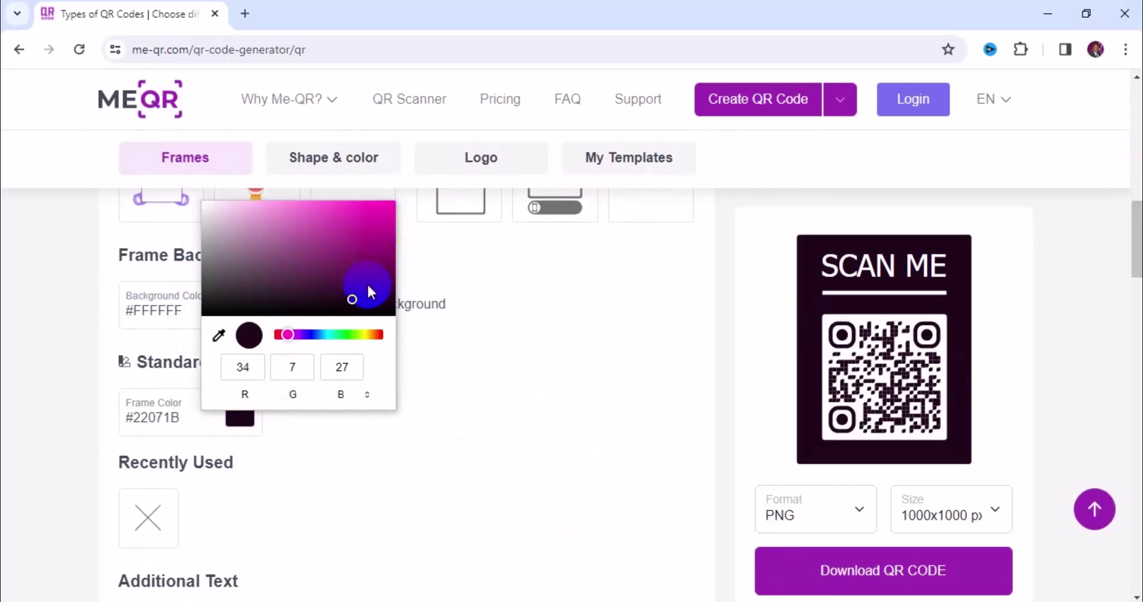
pyautogui.click(340, 335)
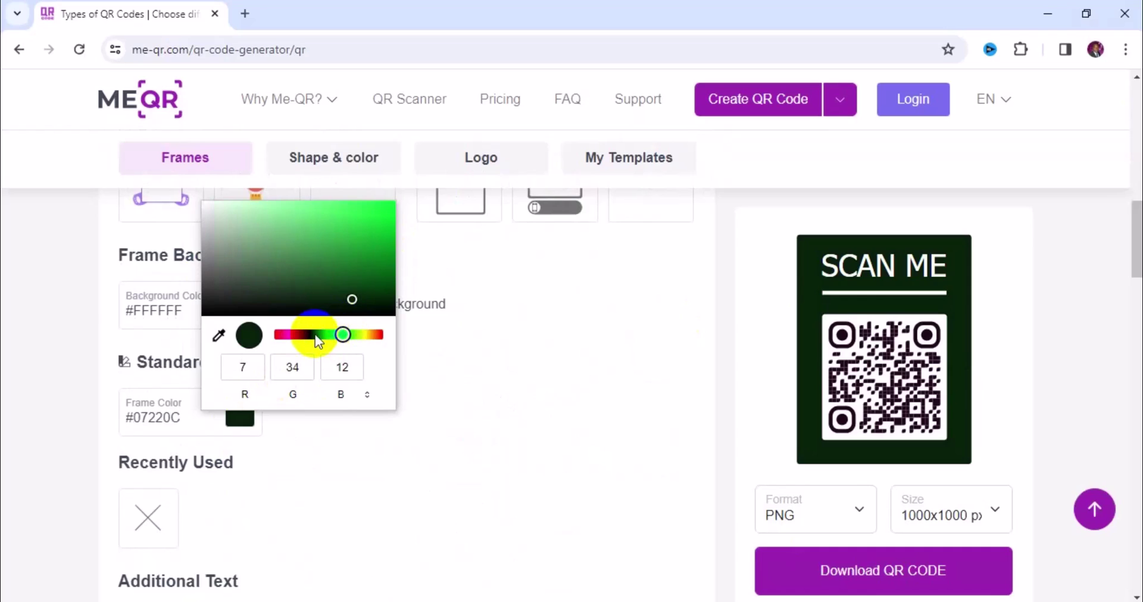
pyautogui.click(313, 335)
pyautogui.click(380, 231)
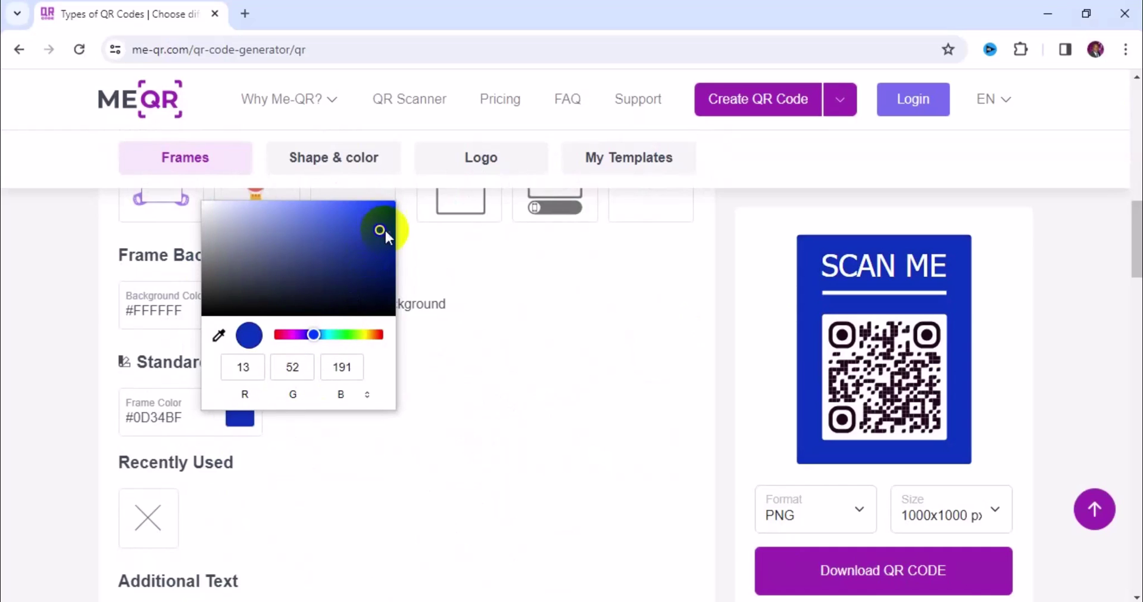
pyautogui.click(385, 221)
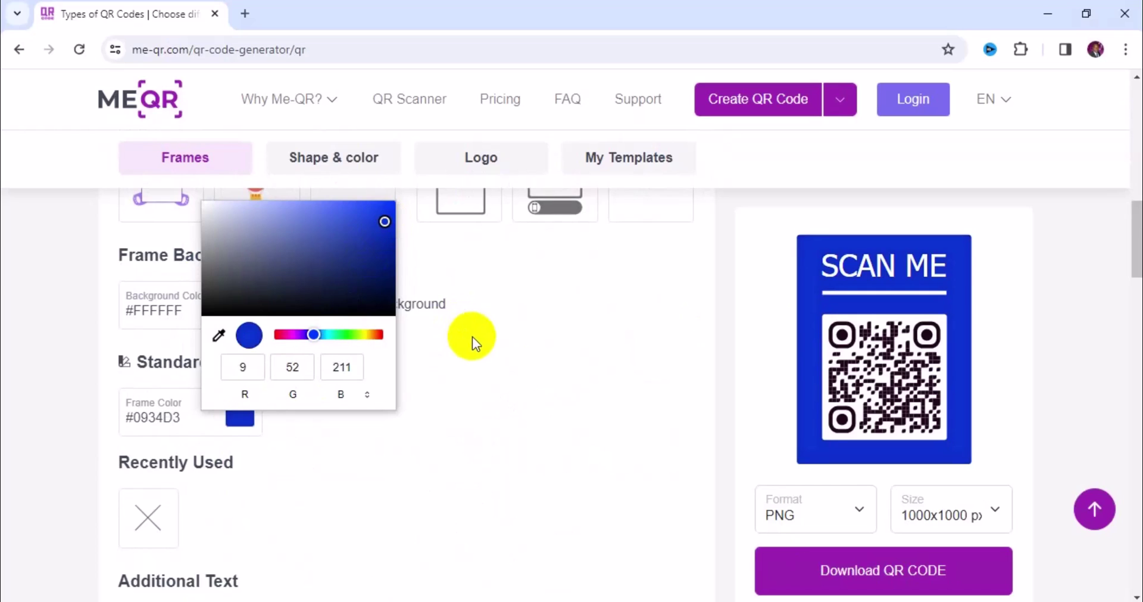
pyautogui.click(512, 375)
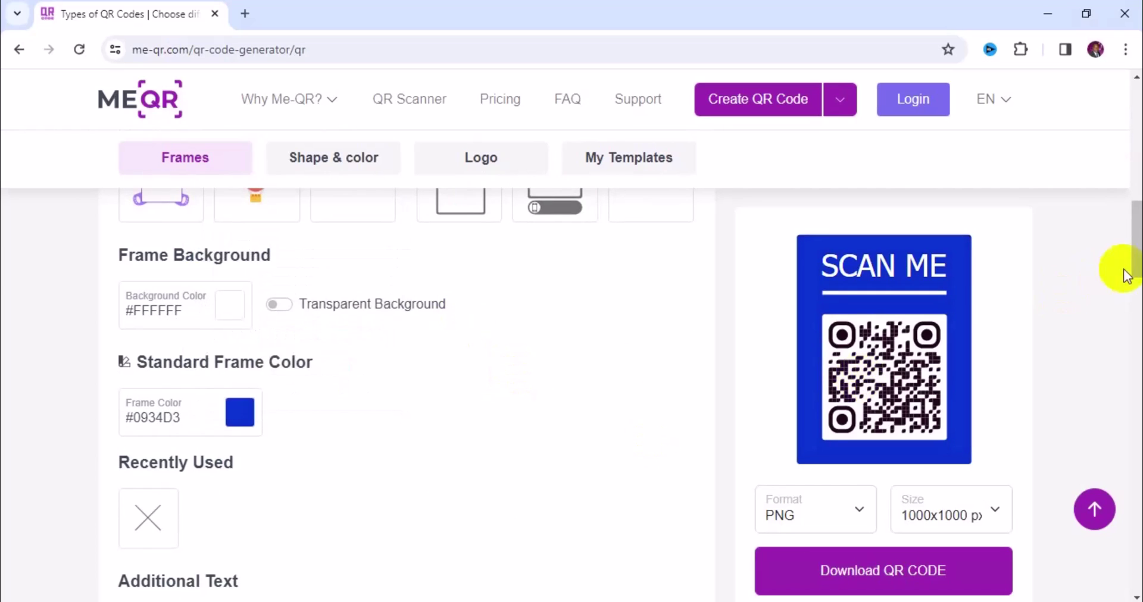
pyautogui.moveTo(1134, 270); pyautogui.dragTo(1135, 282)
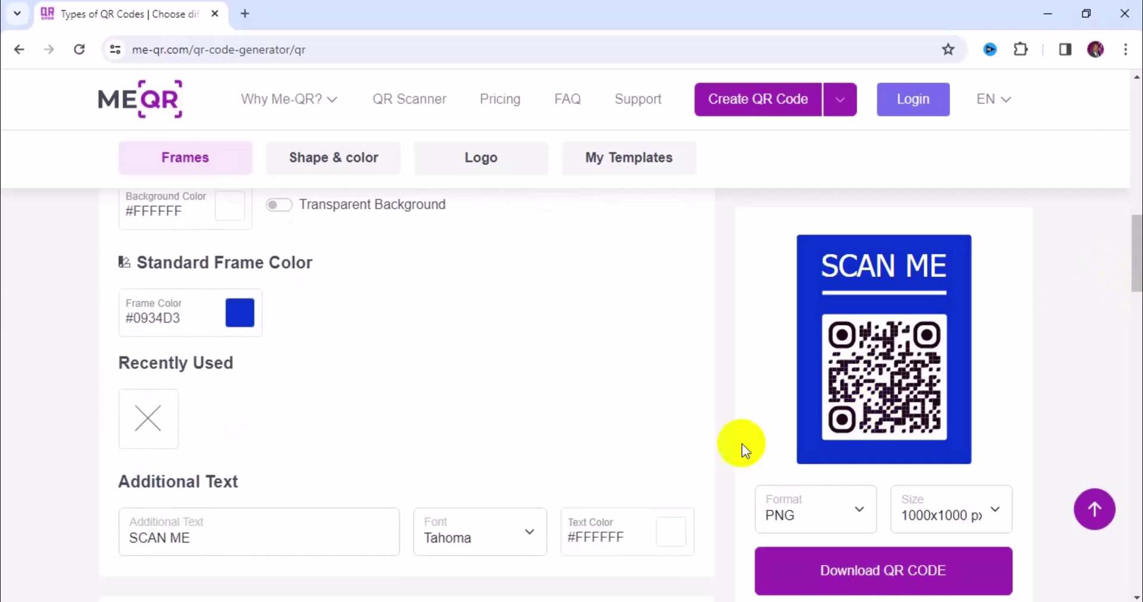
pyautogui.click(226, 554)
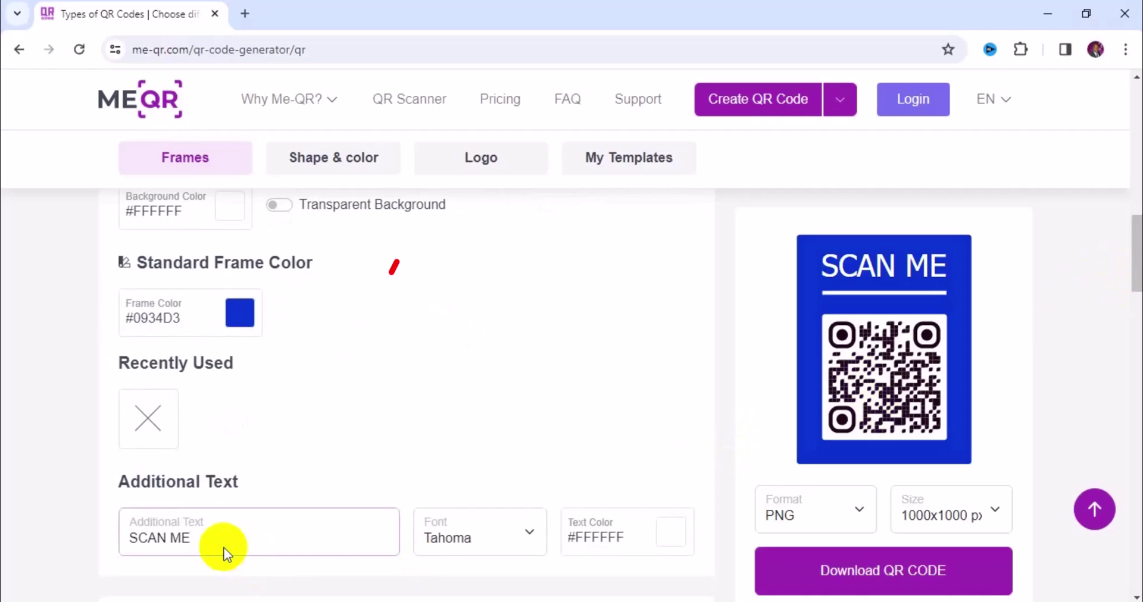
# Step: Replace the SCAN ME caption with 'PDF Documents' and pick Times New Roman as its font
pyautogui.tripleClick(226, 554)
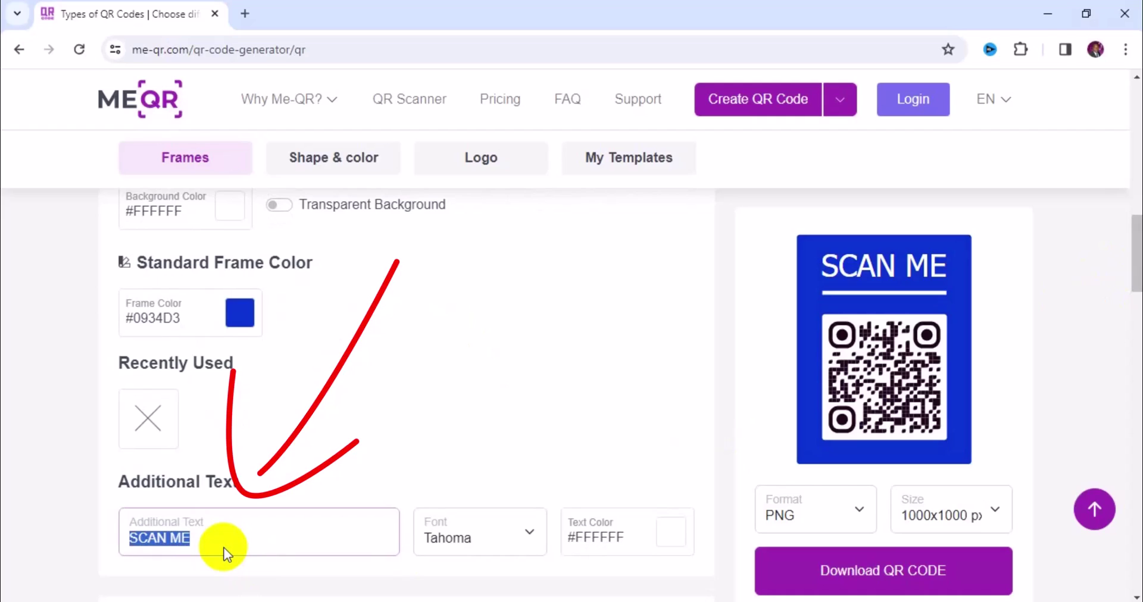
pyautogui.write('PDF')
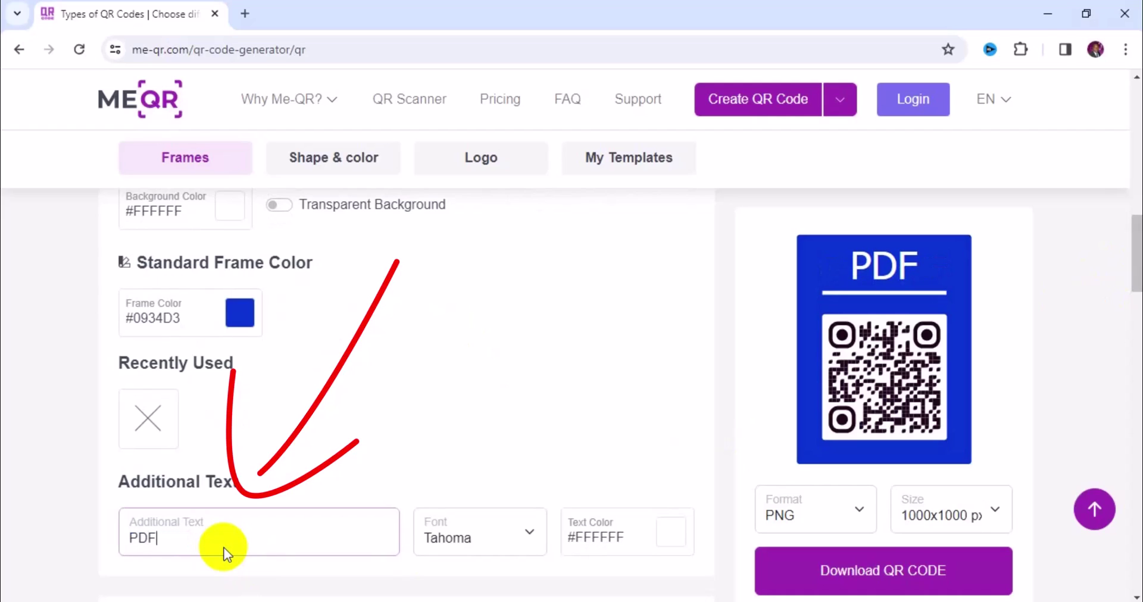
pyautogui.write(' DOC')
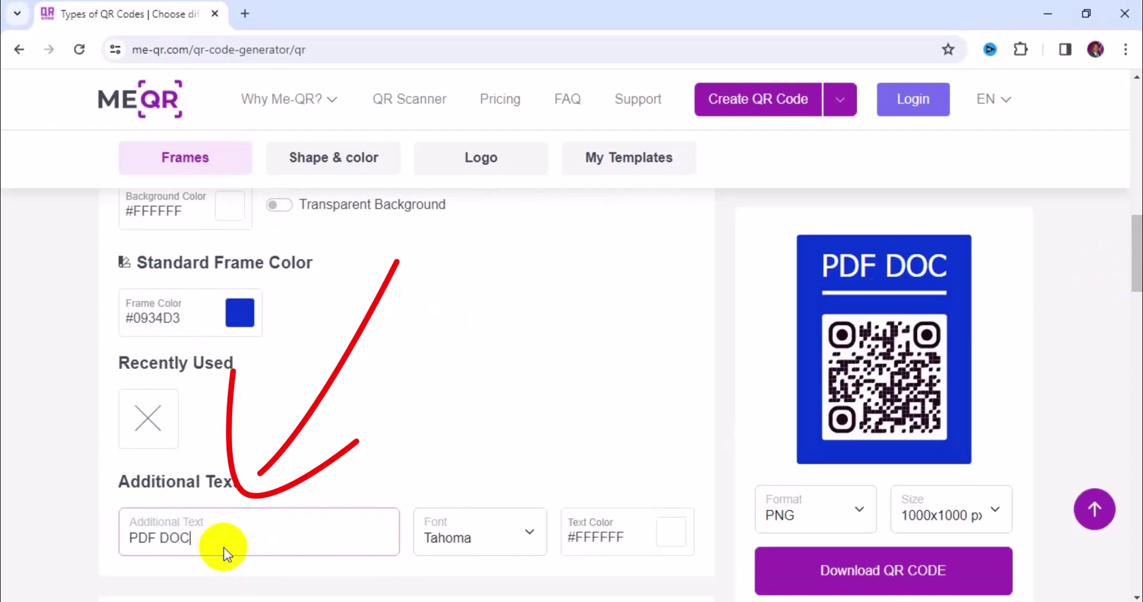
pyautogui.write('UMENTS')
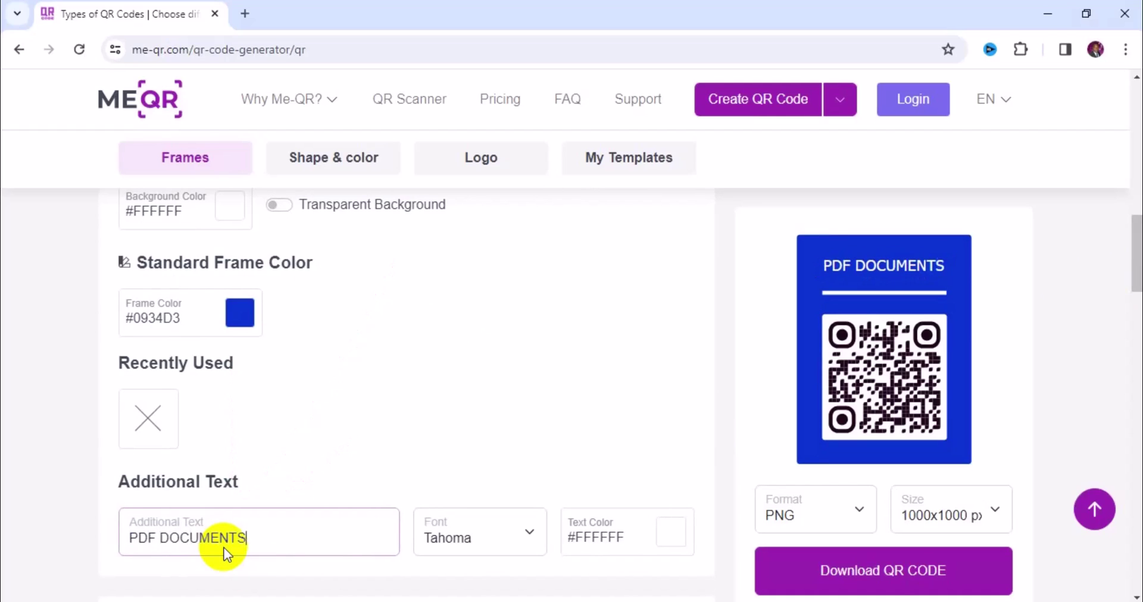
pyautogui.click(255, 540)
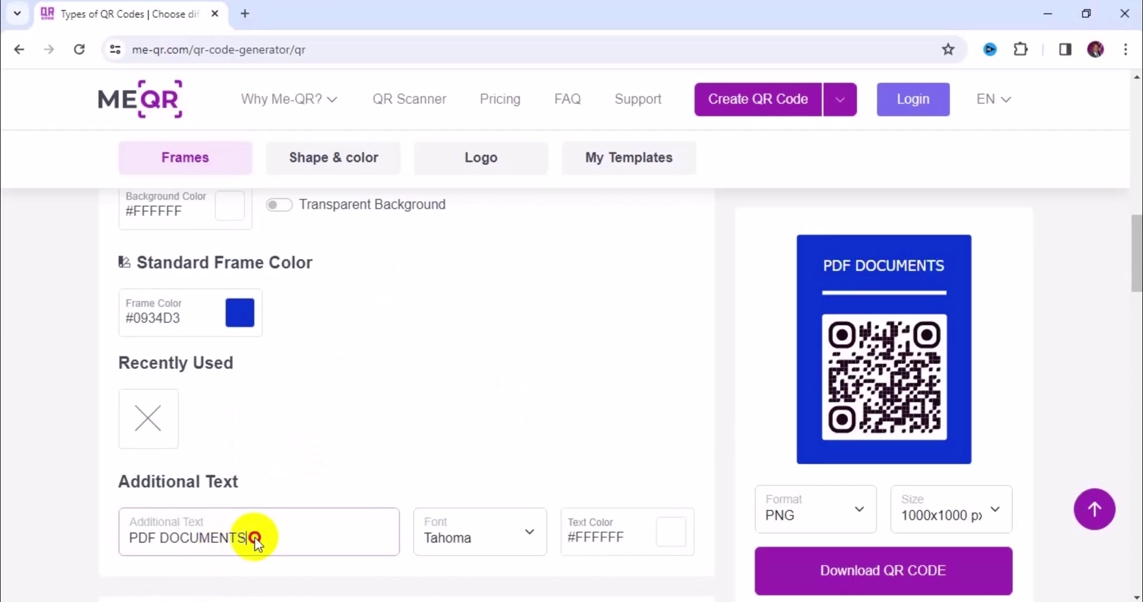
pyautogui.press('BackSpace')
pyautogui.press('BackSpace')
pyautogui.press('BackSpace')
pyautogui.press('BackSpace')
pyautogui.press('BackSpace')
pyautogui.press('BackSpace')
pyautogui.press('BackSpace')
pyautogui.press('BackSpace')
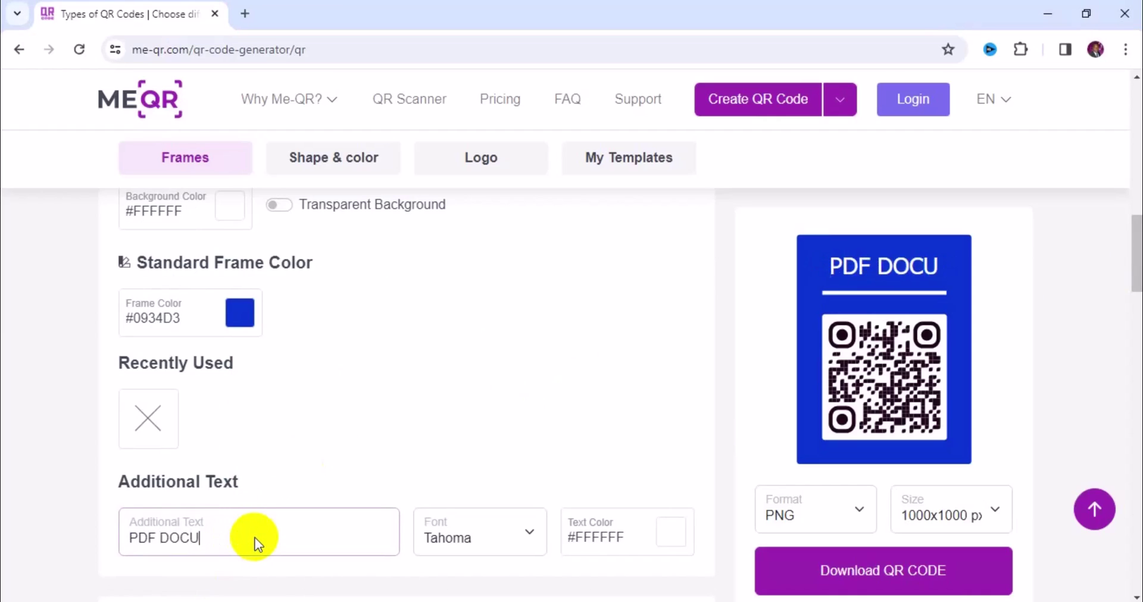
pyautogui.write('ocume')
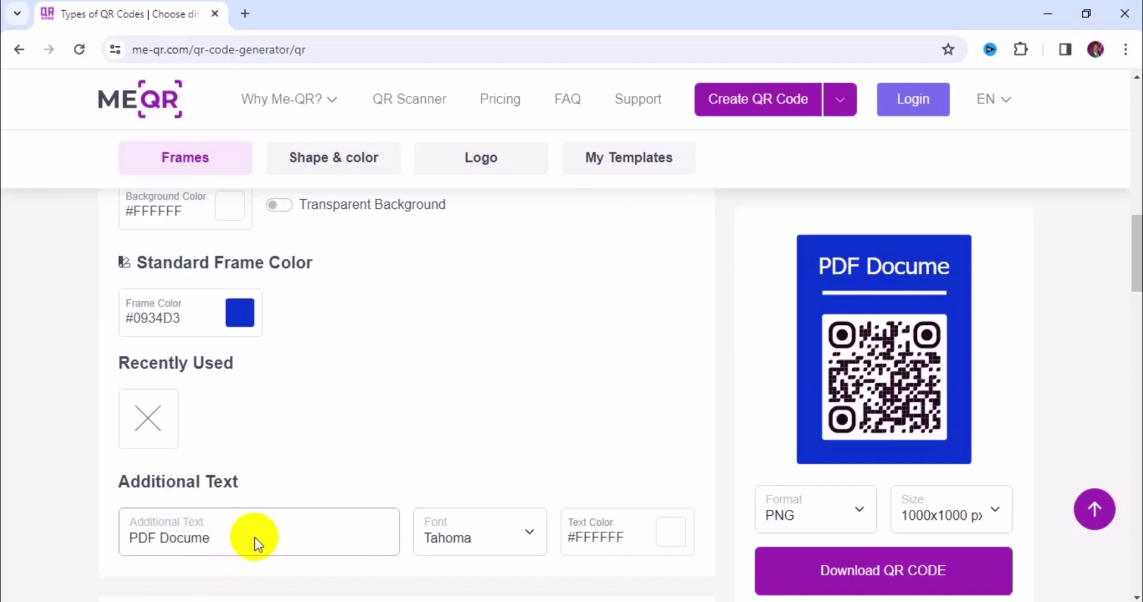
pyautogui.write('nts')
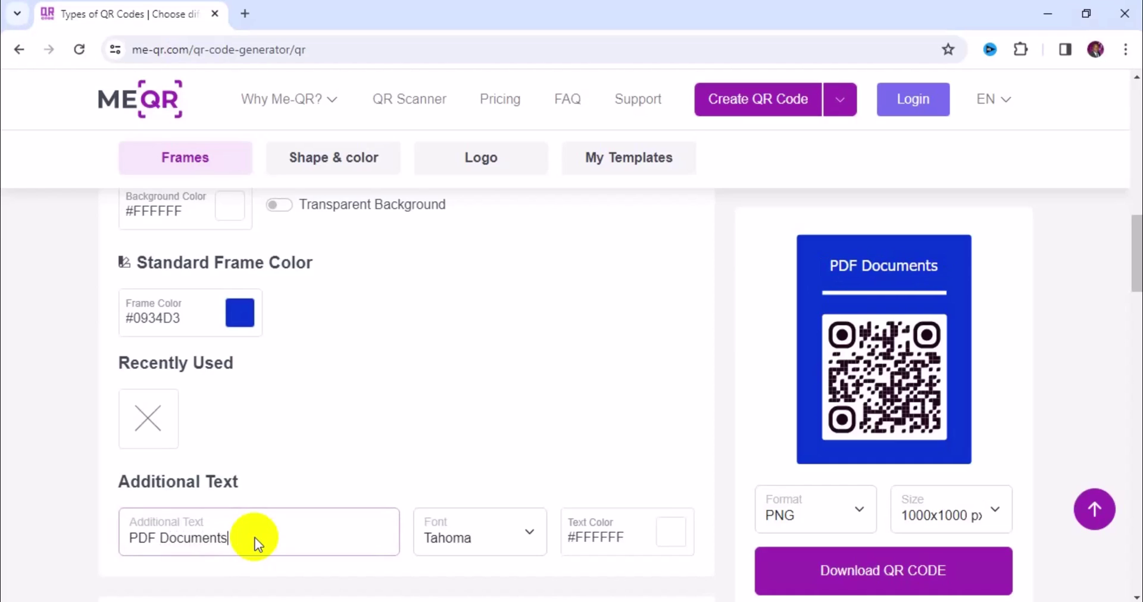
pyautogui.click(522, 534)
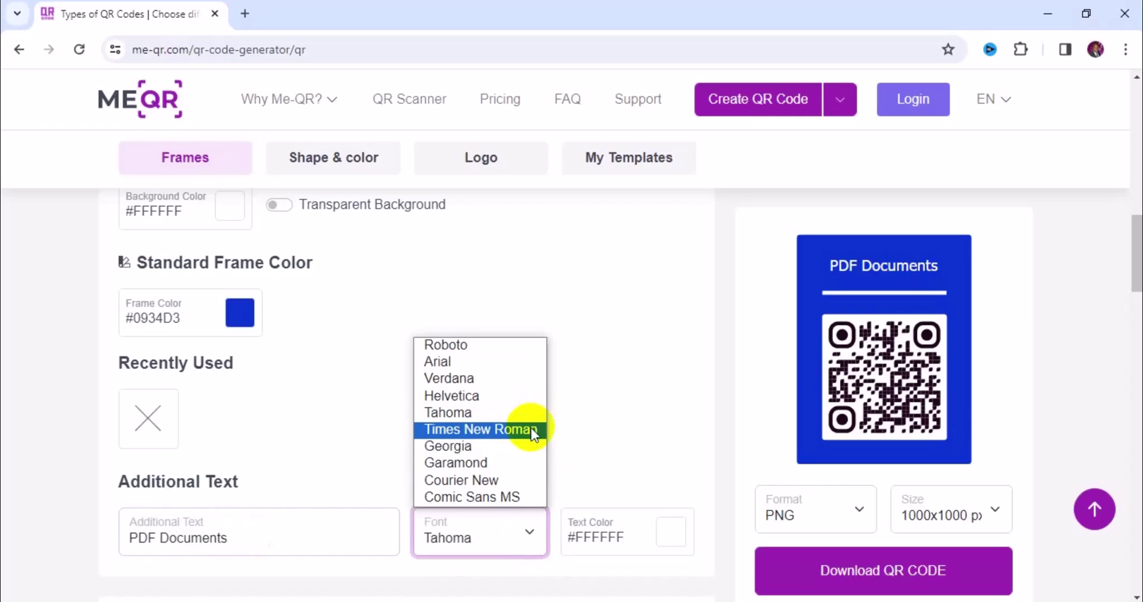
pyautogui.click(531, 429)
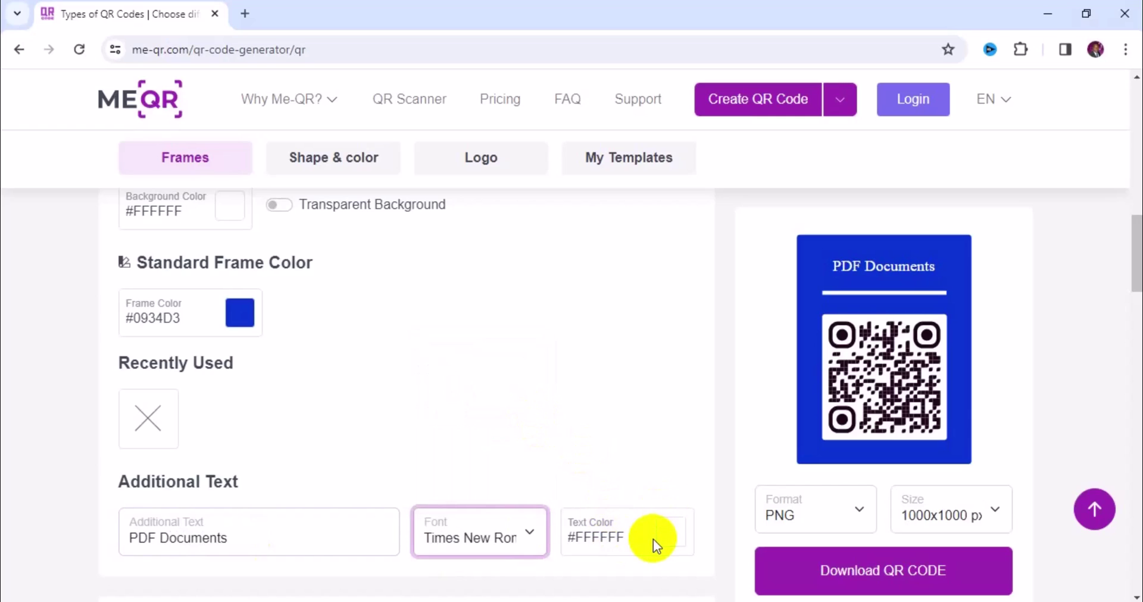
pyautogui.moveTo(1133, 283); pyautogui.dragTo(1134, 322)
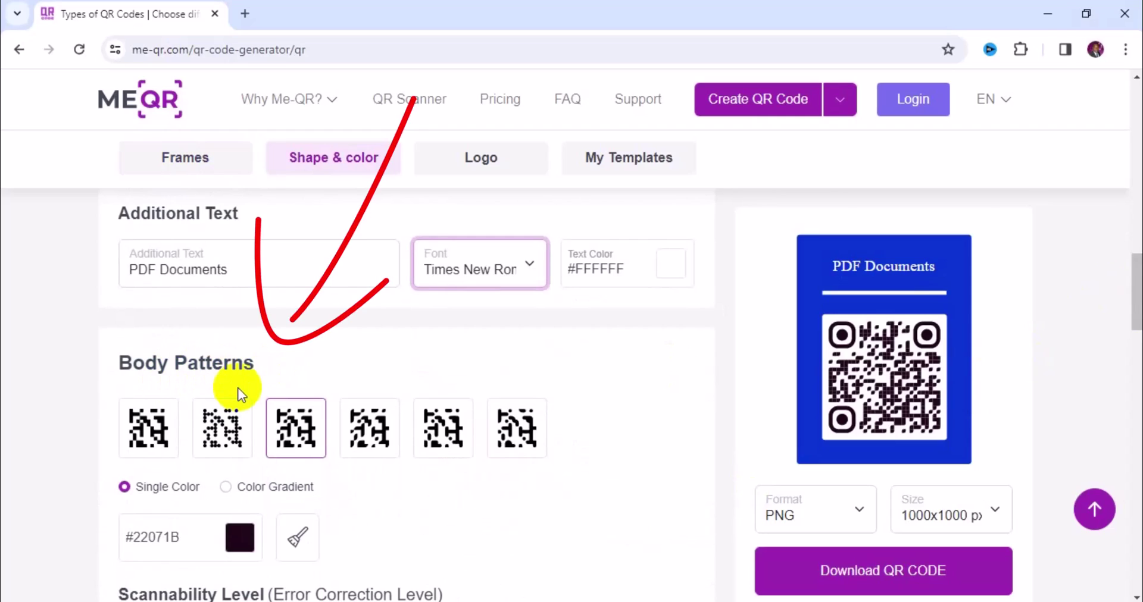
pyautogui.click(156, 436)
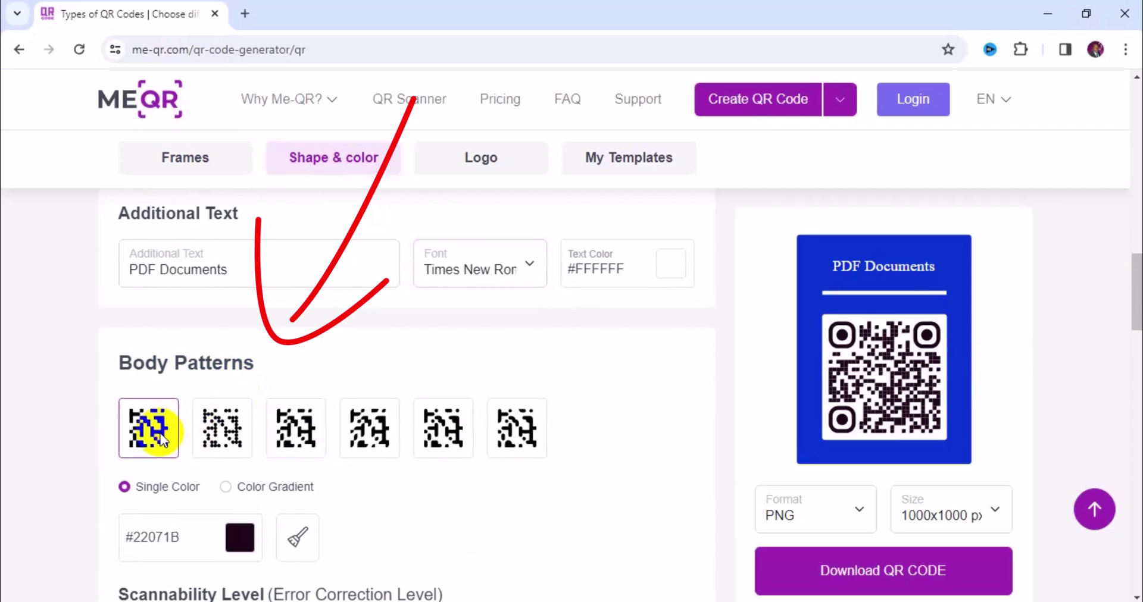
pyautogui.click(205, 451)
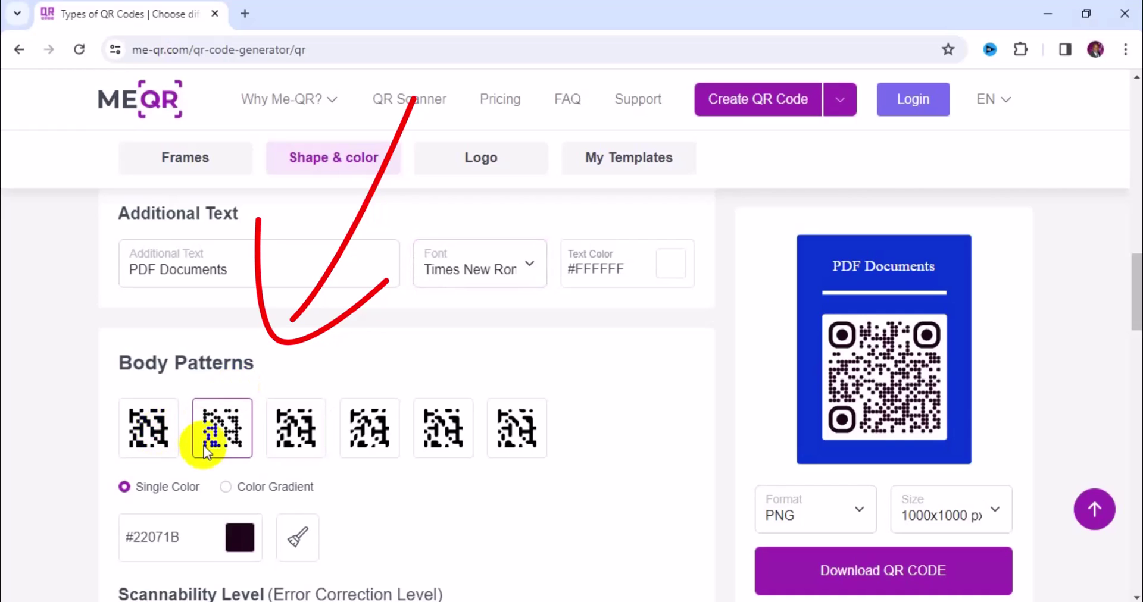
pyautogui.click(296, 435)
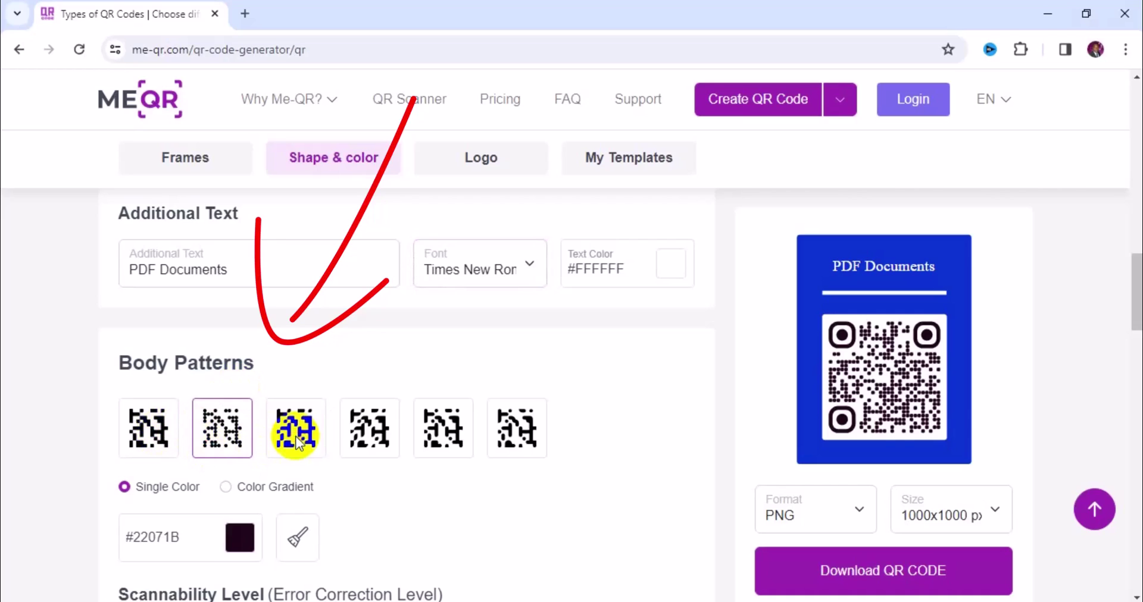
pyautogui.click(378, 436)
pyautogui.click(439, 445)
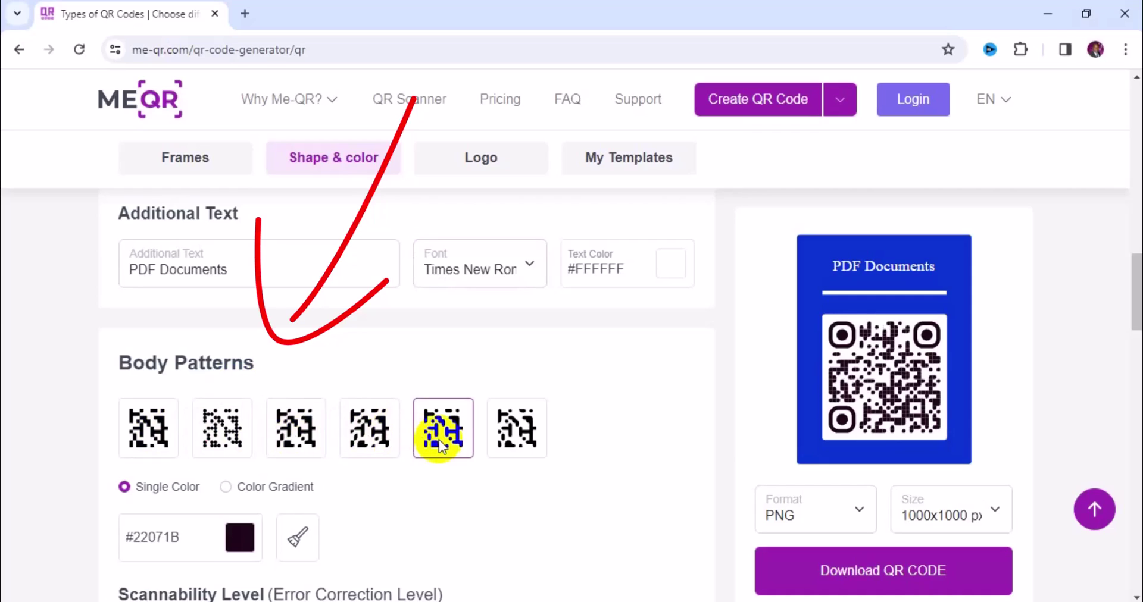
pyautogui.click(303, 450)
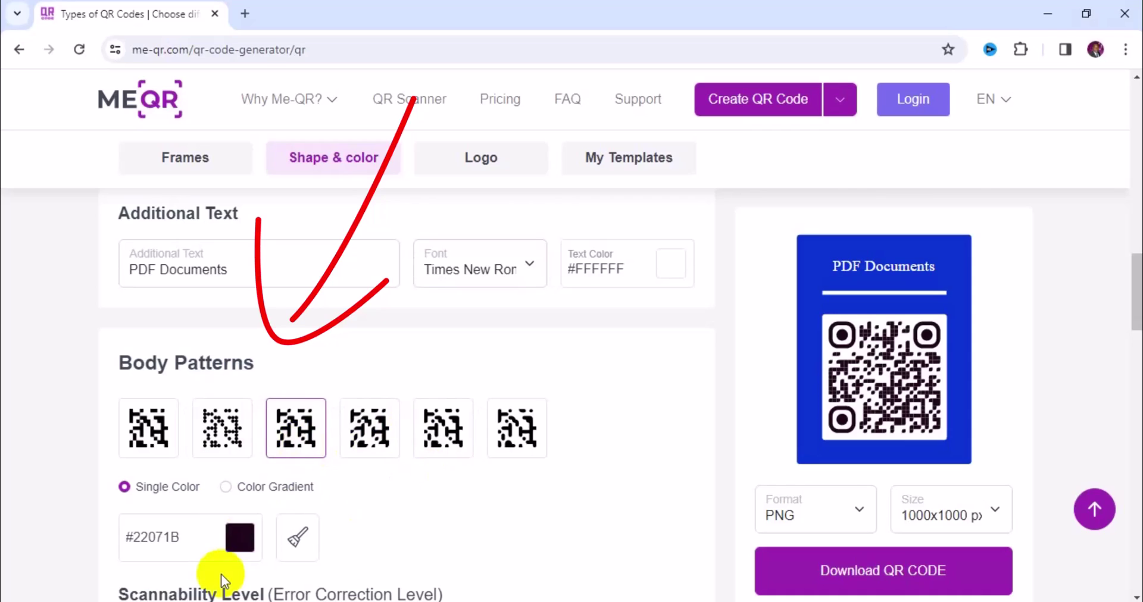
# Step: Set the Body Patterns colour to dark teal #042A34
pyautogui.click(244, 543)
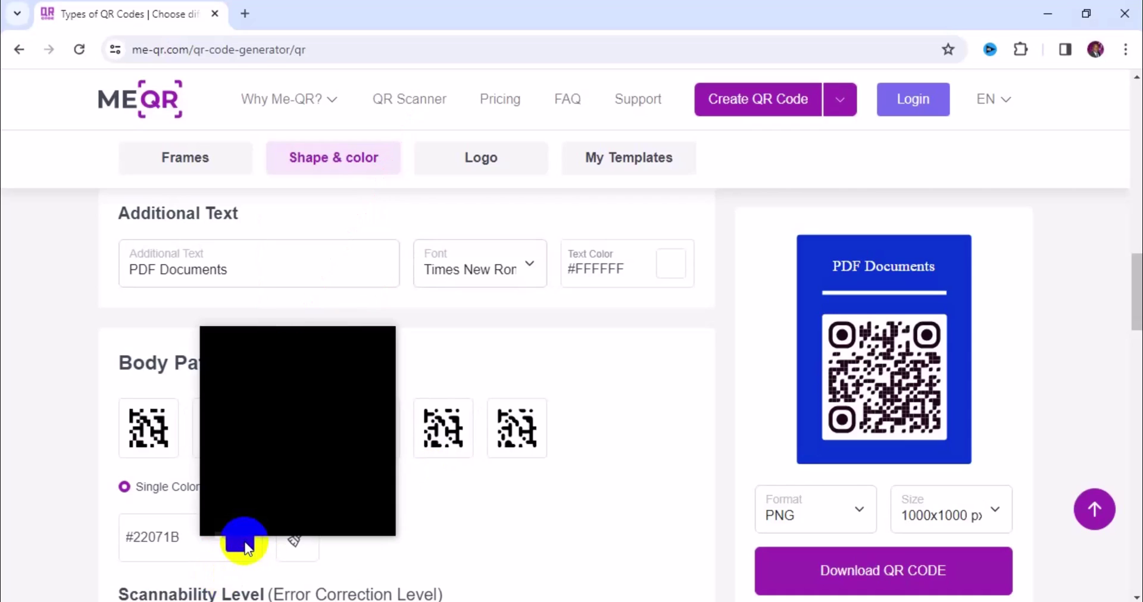
pyautogui.moveTo(342, 460); pyautogui.dragTo(334, 463)
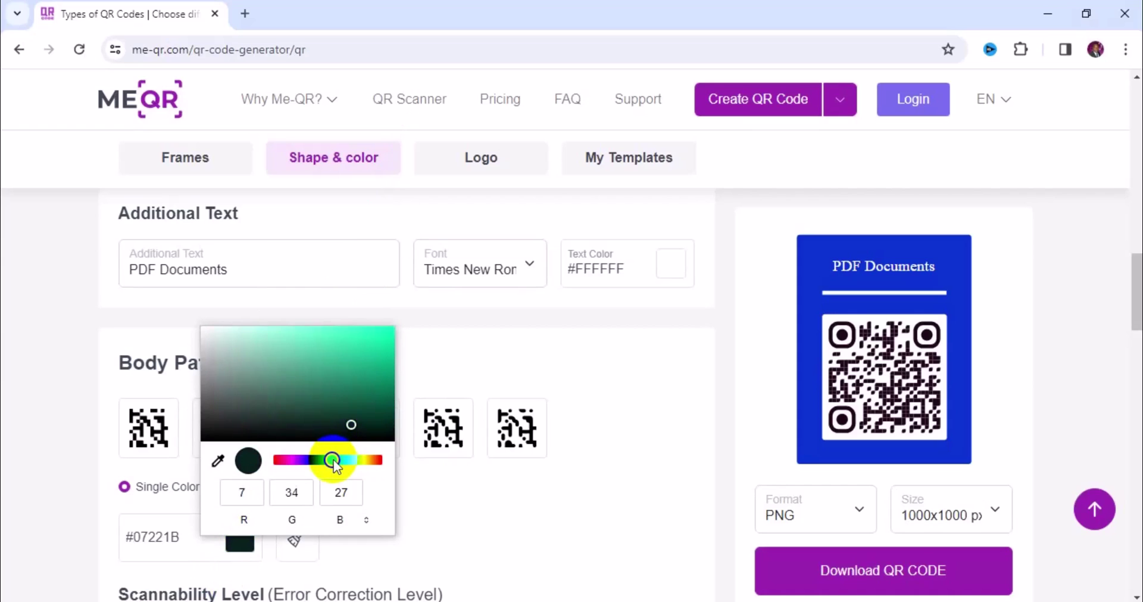
pyautogui.click(352, 341)
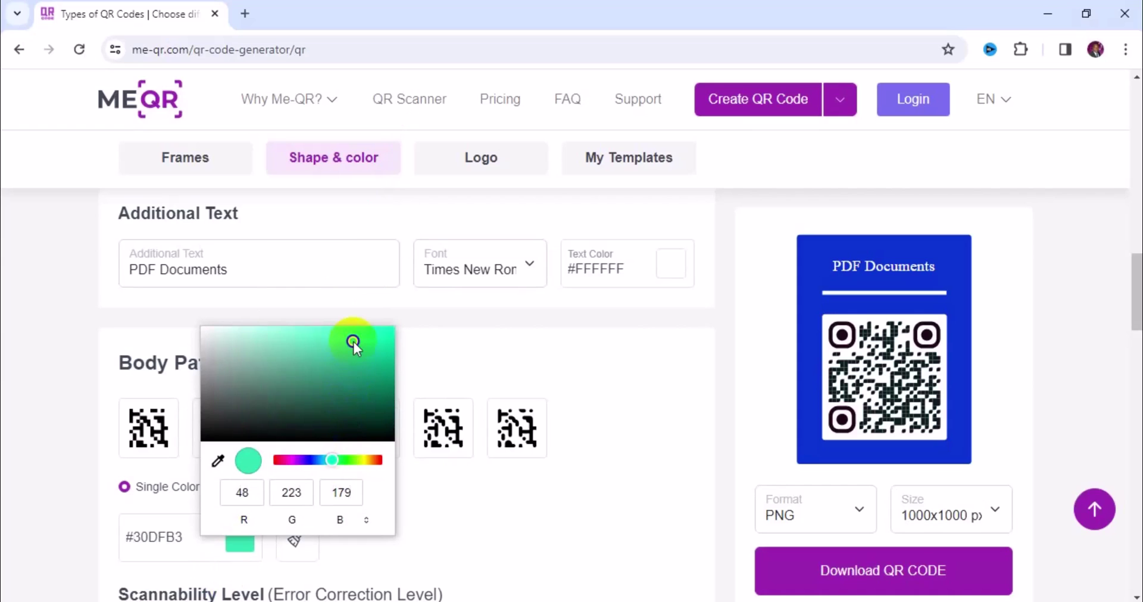
pyautogui.click(326, 460)
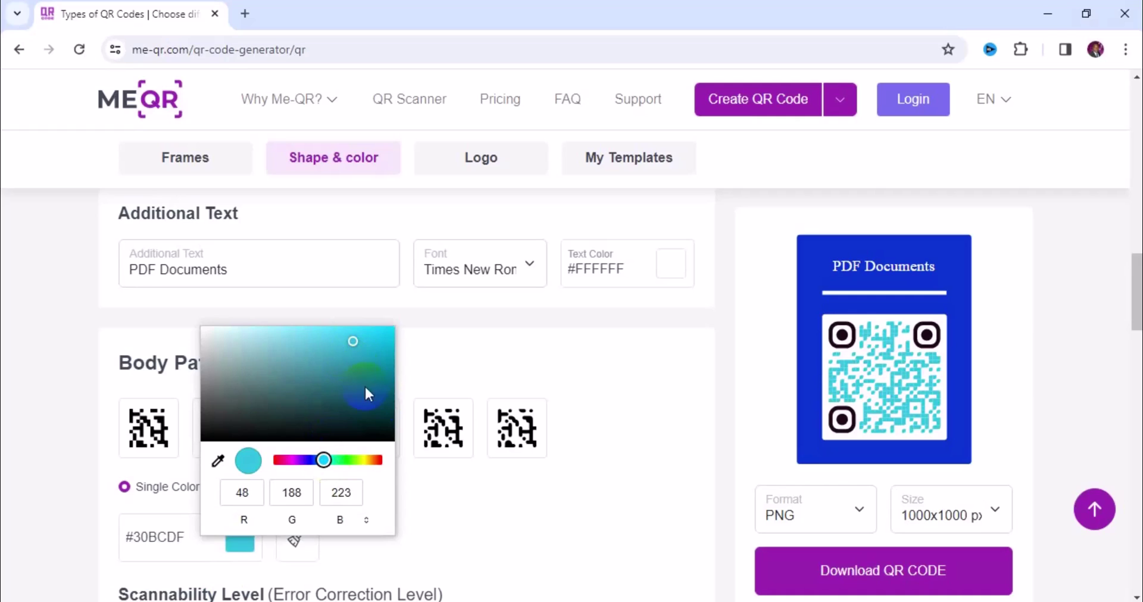
pyautogui.click(377, 401)
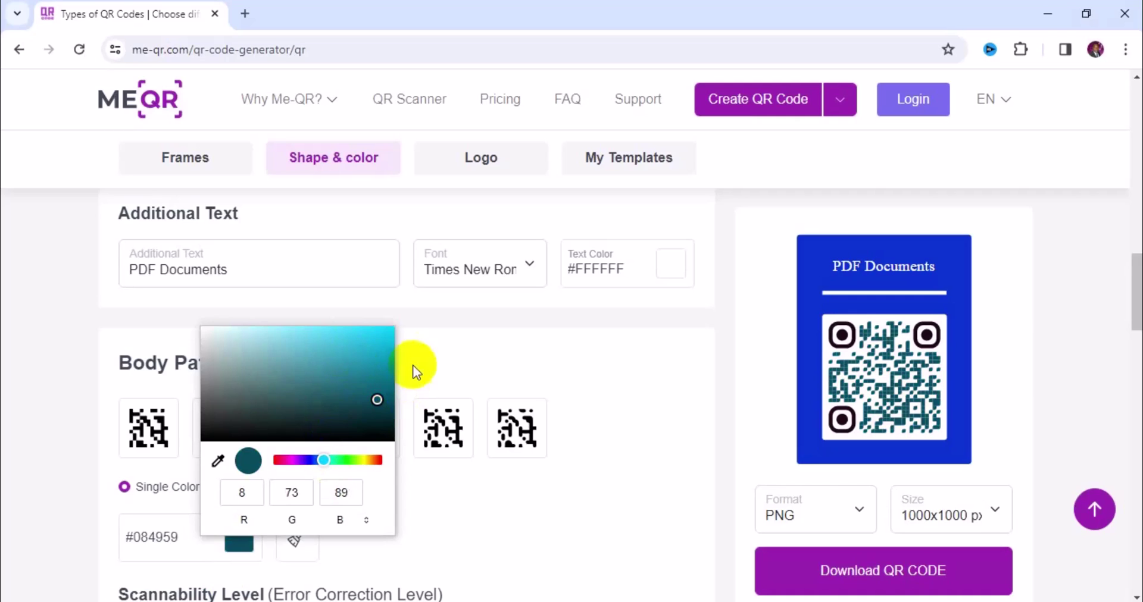
pyautogui.click(384, 388)
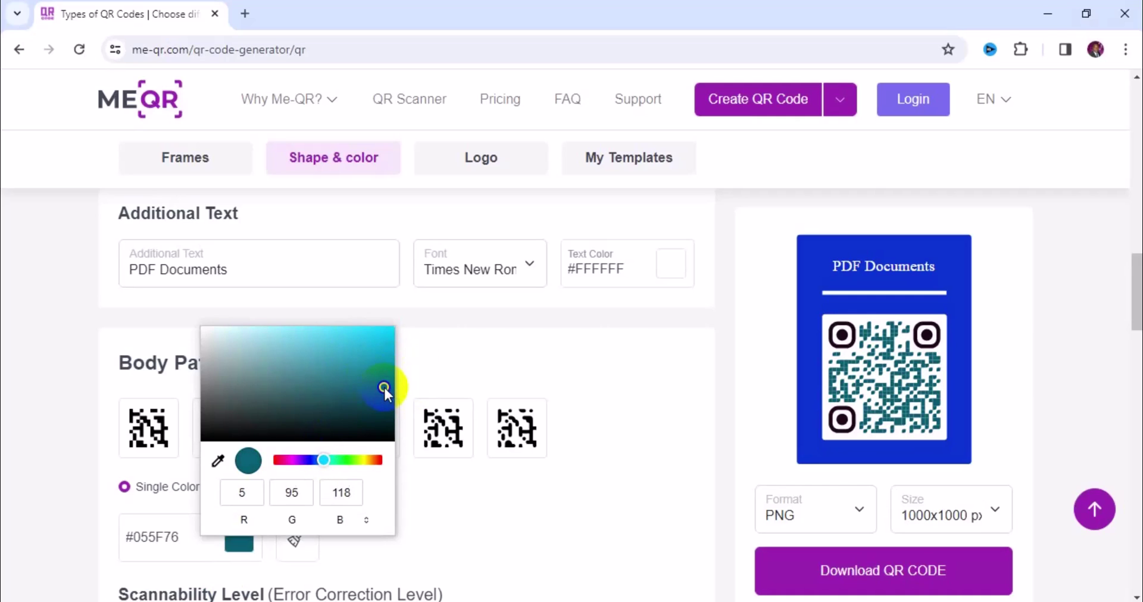
pyautogui.click(377, 416)
pyautogui.click(609, 399)
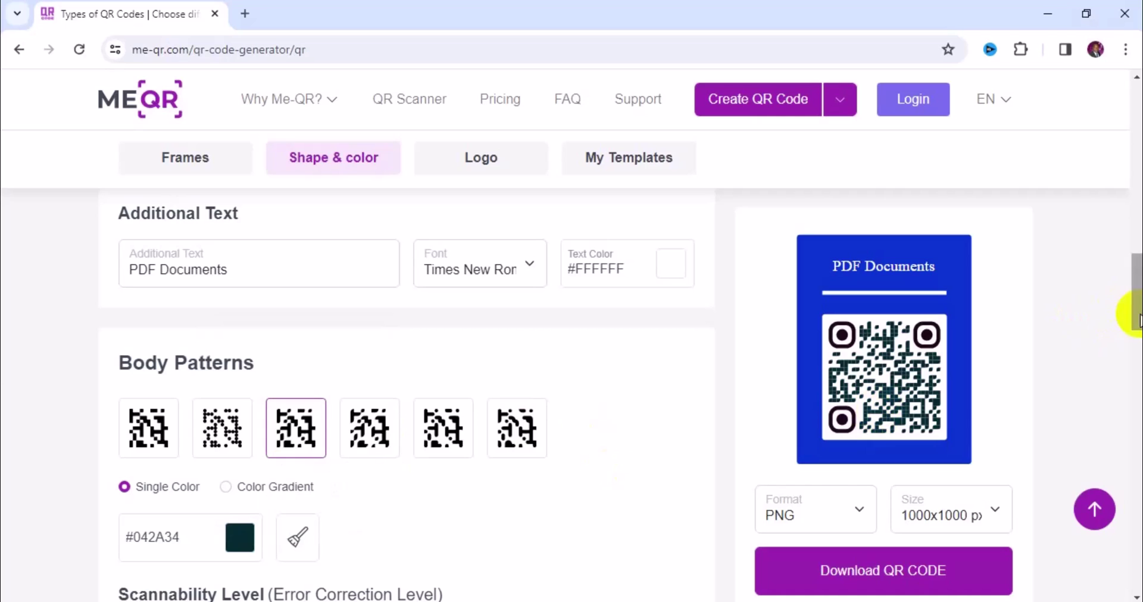
pyautogui.moveTo(1136, 316); pyautogui.dragTo(1137, 371)
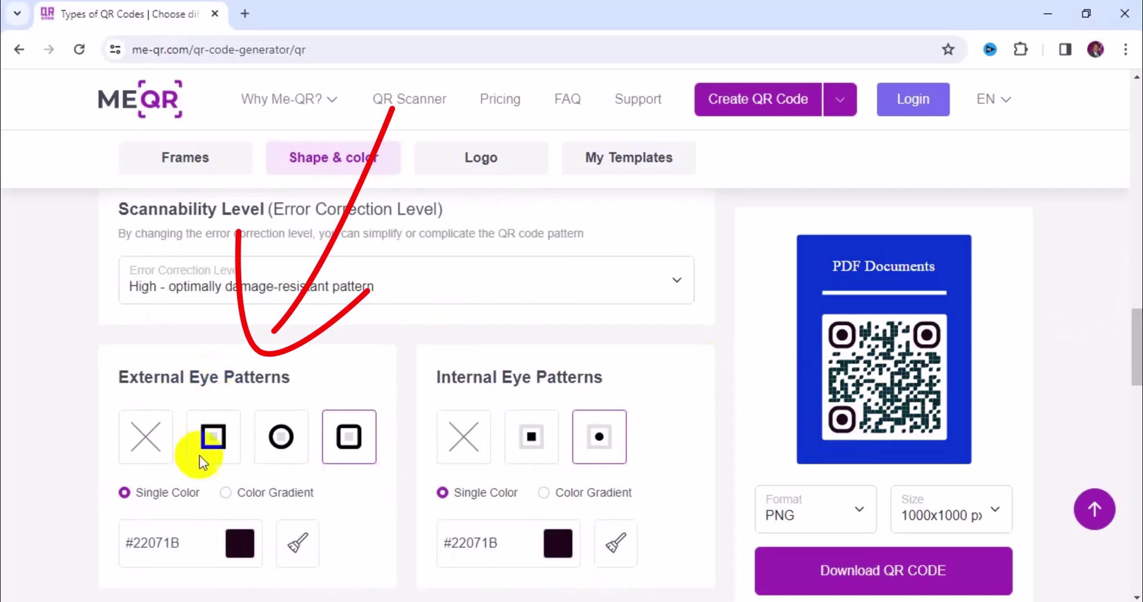
# Step: Try eye shapes, keeping rounded-square outer eyes and round-dot inner eyes
pyautogui.click(214, 448)
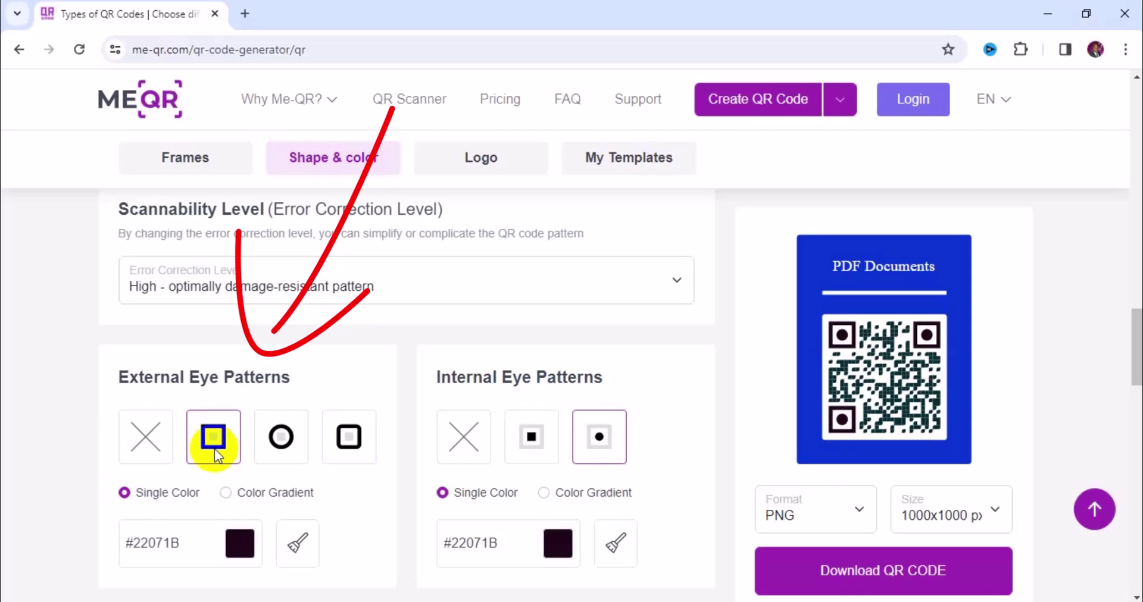
pyautogui.click(272, 456)
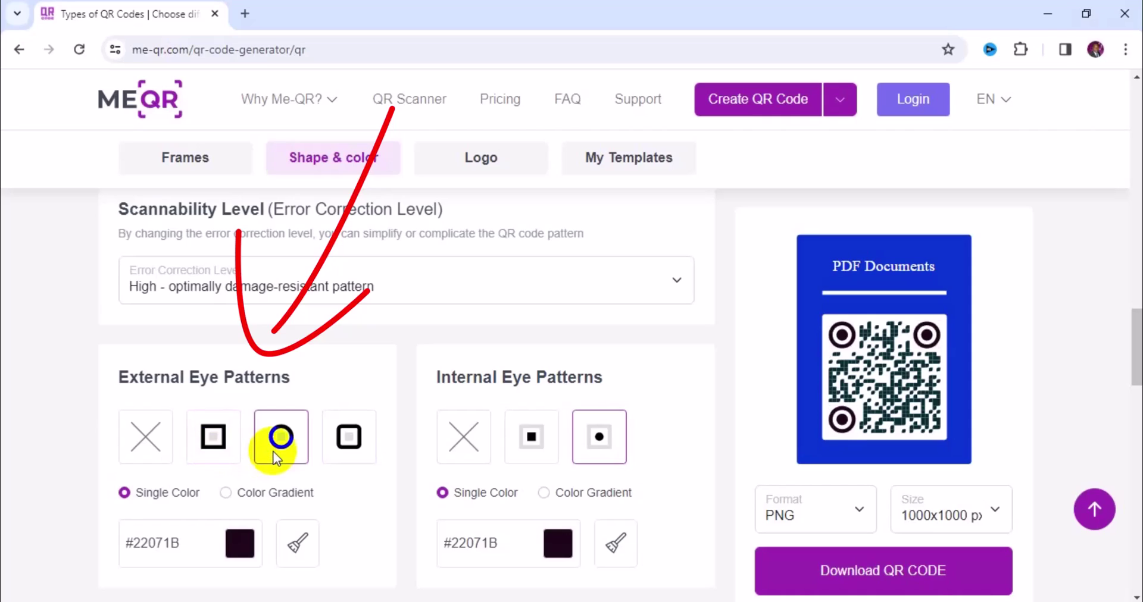
pyautogui.click(324, 453)
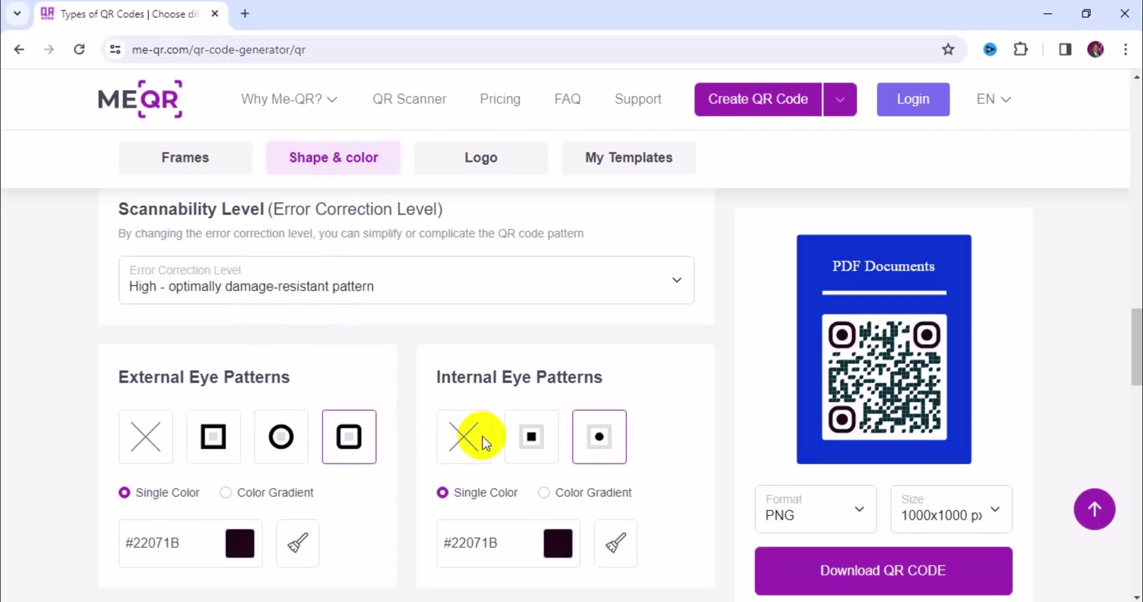
pyautogui.click(543, 448)
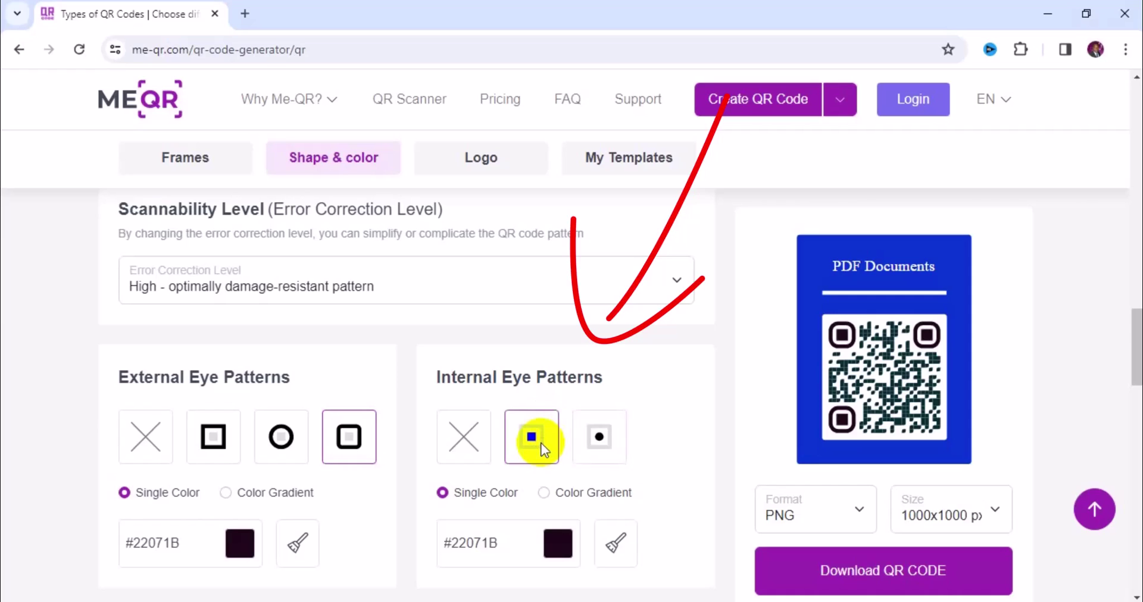
pyautogui.click(595, 440)
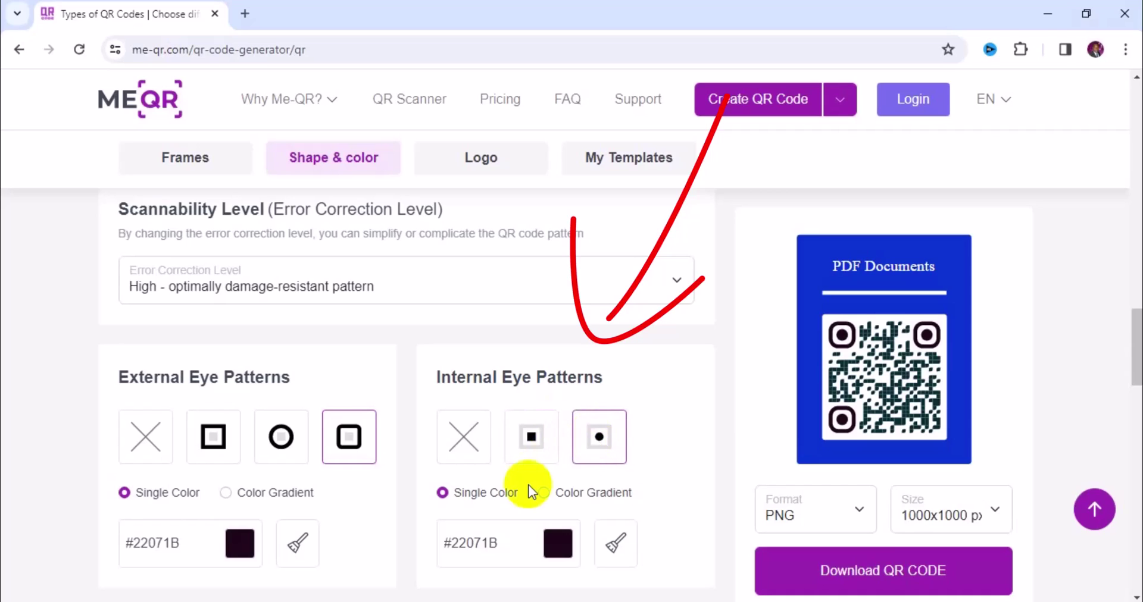
# Step: Colour the inner eyes blue #1B07B6
pyautogui.click(565, 543)
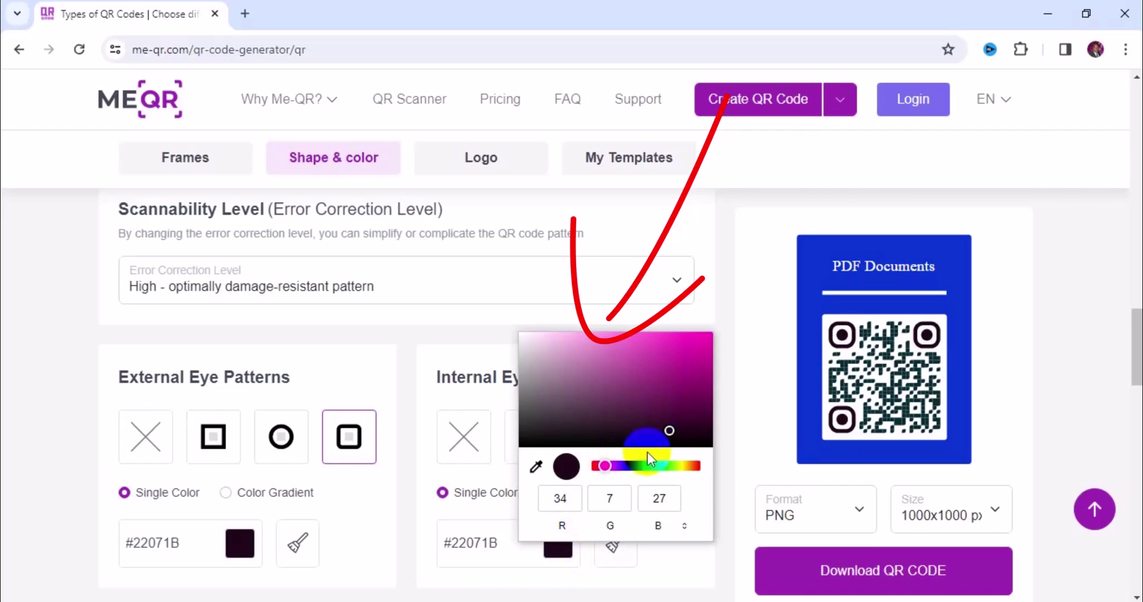
pyautogui.click(625, 466)
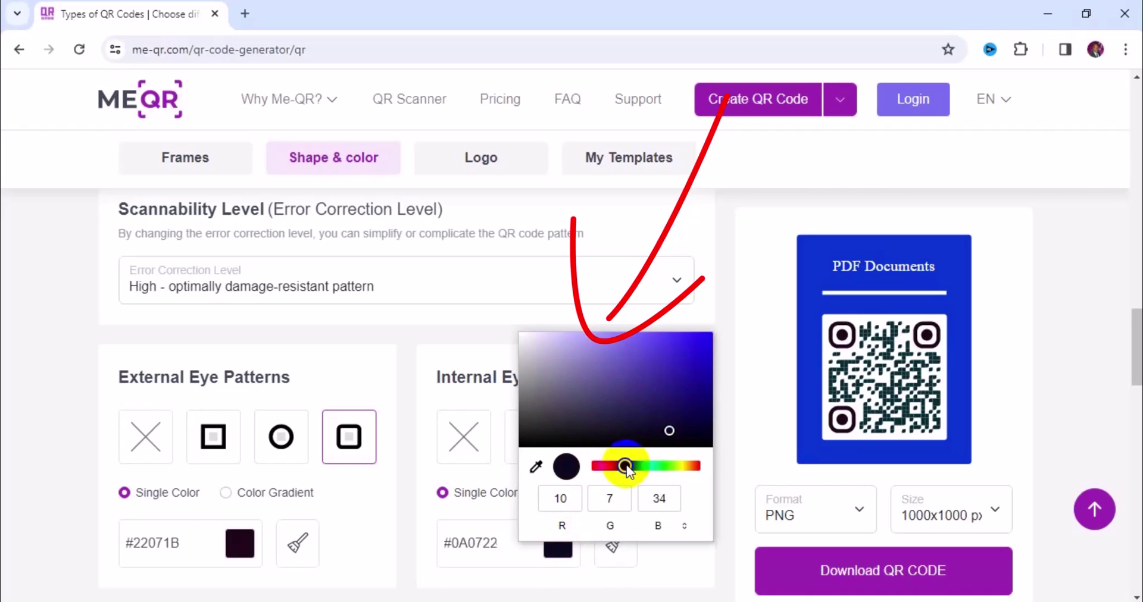
pyautogui.click(698, 336)
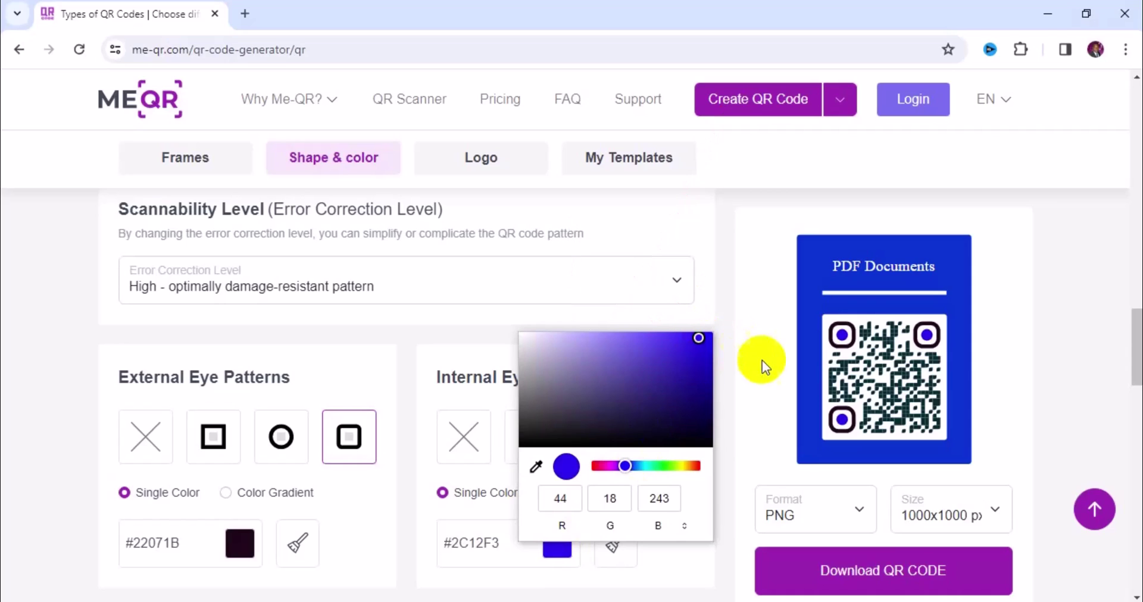
pyautogui.click(703, 365)
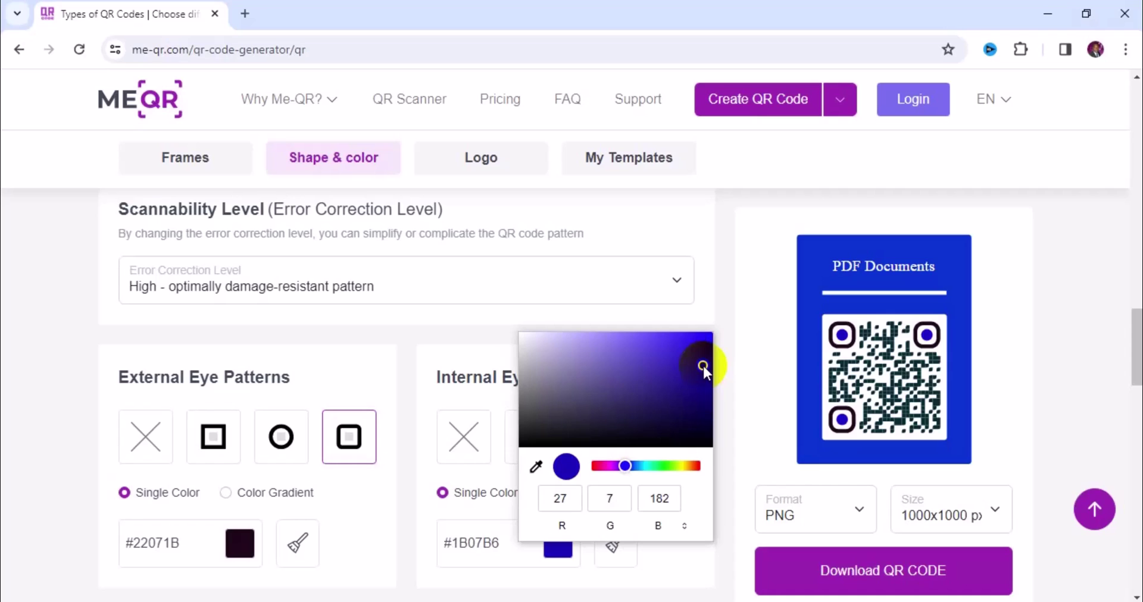
pyautogui.click(745, 340)
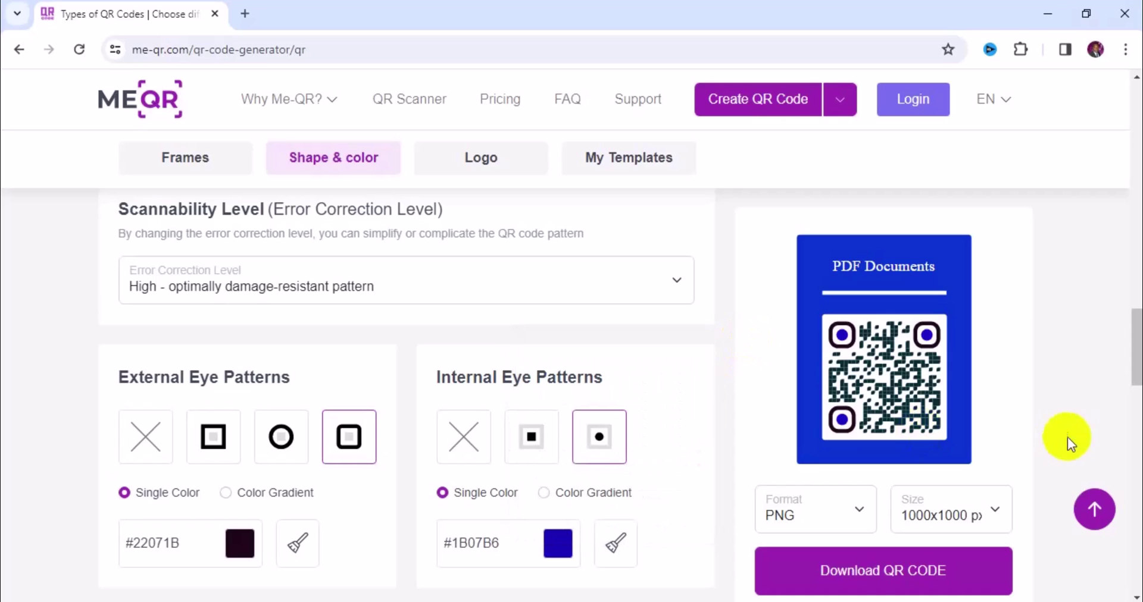
pyautogui.moveTo(1134, 349); pyautogui.dragTo(1137, 421)
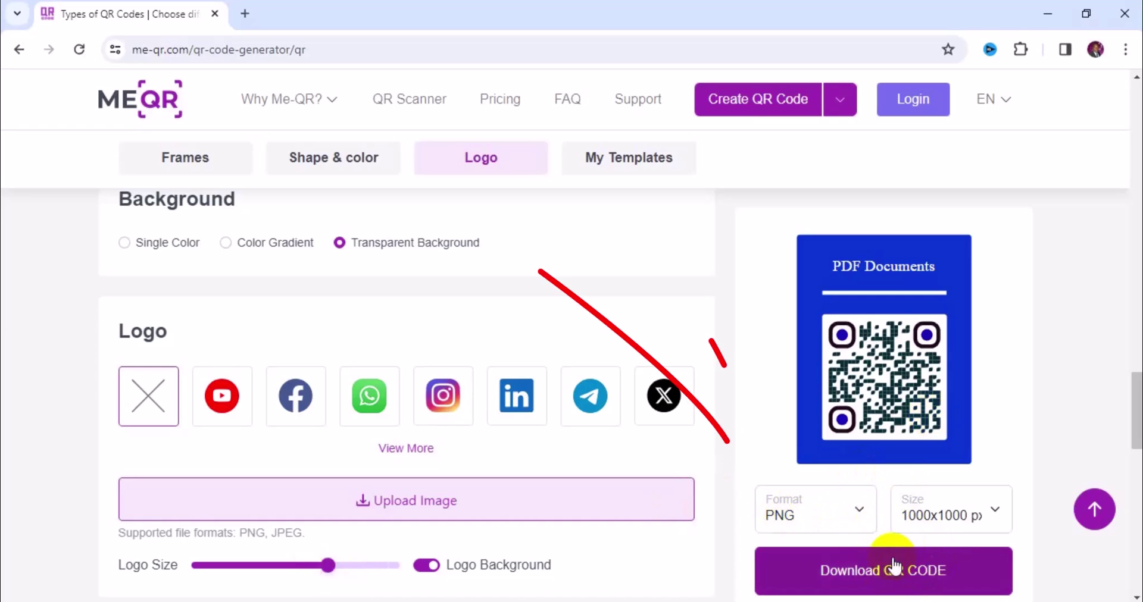
# Step: Open the Format dropdown to see the download file formats
pyautogui.click(841, 519)
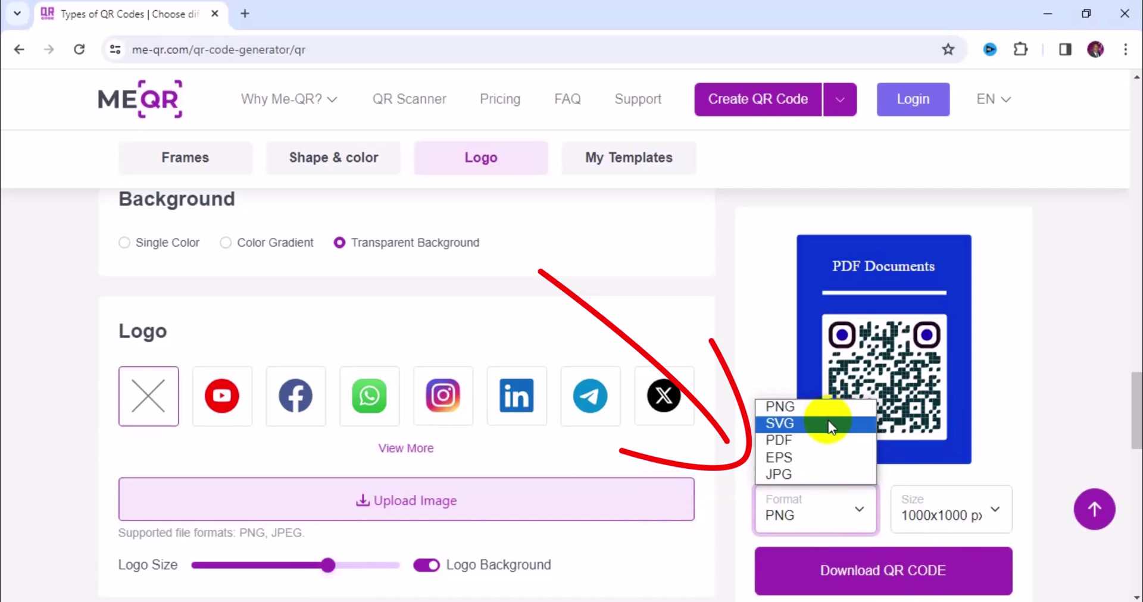
# Step: Download the QR code as a JPG at 1500x1500 px
pyautogui.click(818, 475)
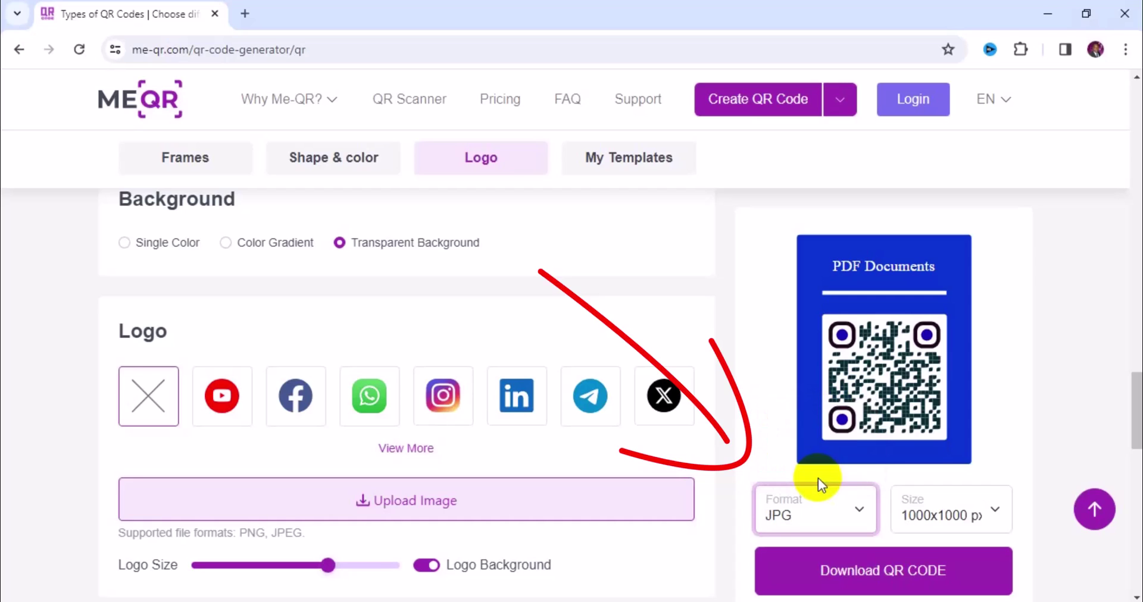
pyautogui.click(988, 511)
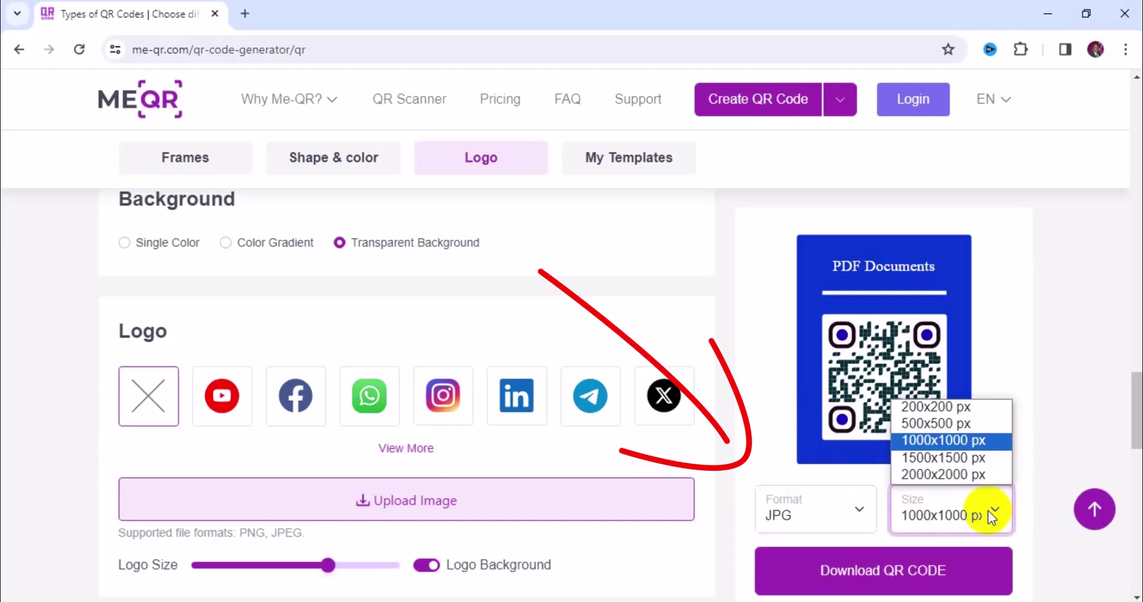
pyautogui.click(980, 459)
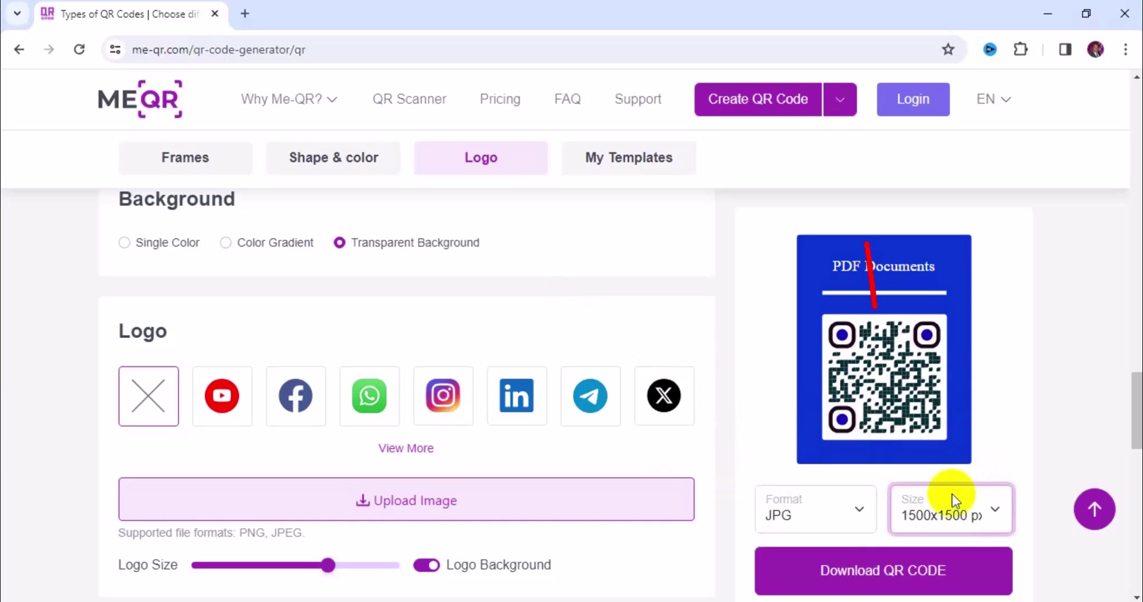
pyautogui.click(915, 583)
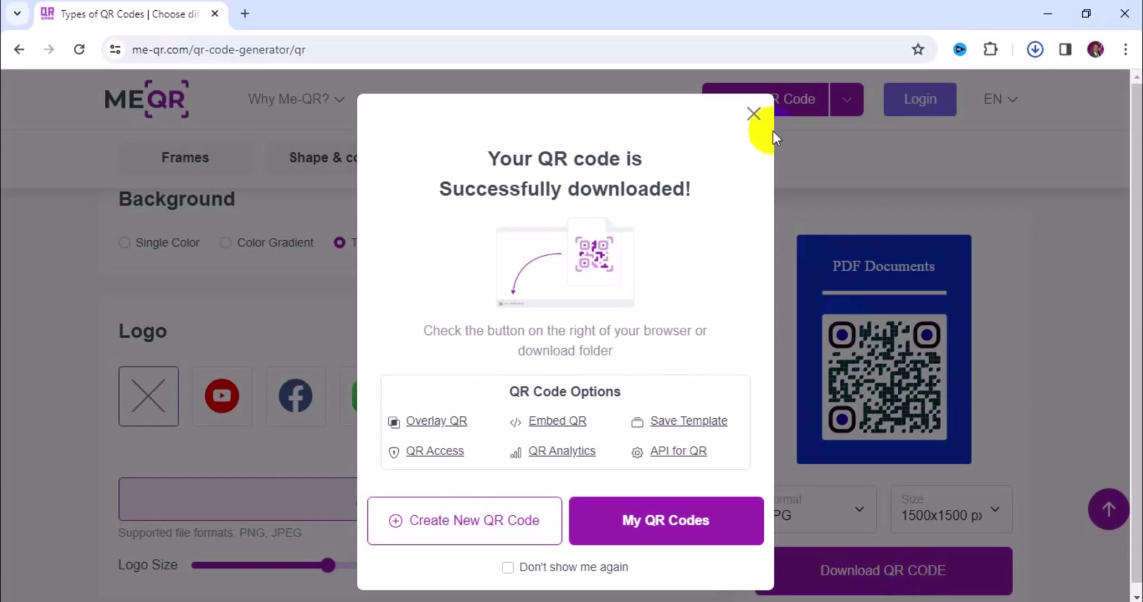
# Step: Dismiss the download success message and open Template (1).jpg from Chrome's recent downloads
pyautogui.click(753, 114)
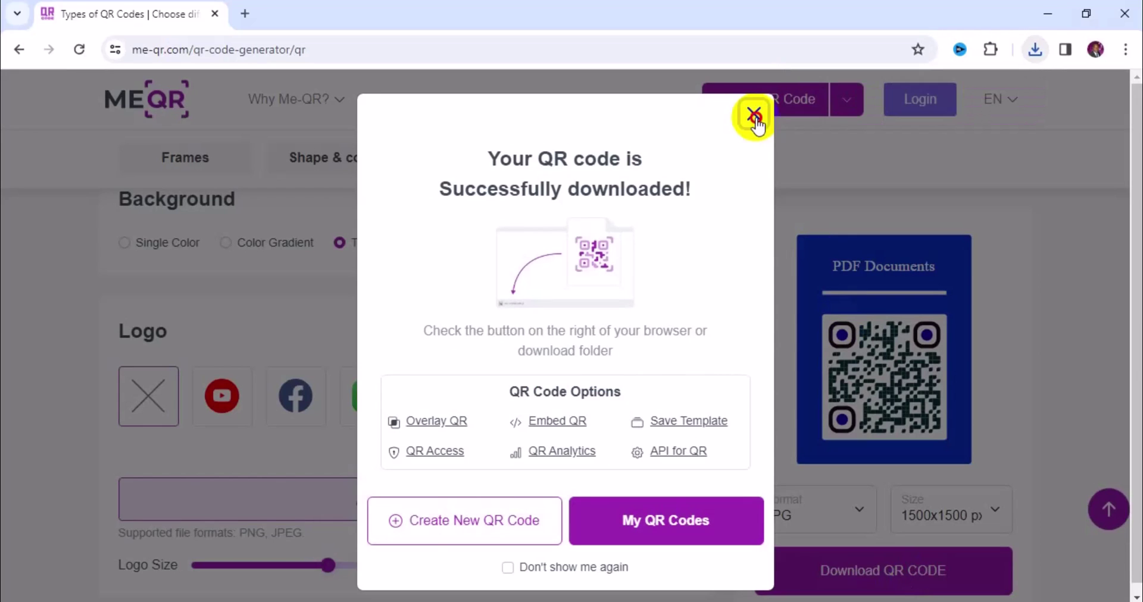
pyautogui.click(755, 116)
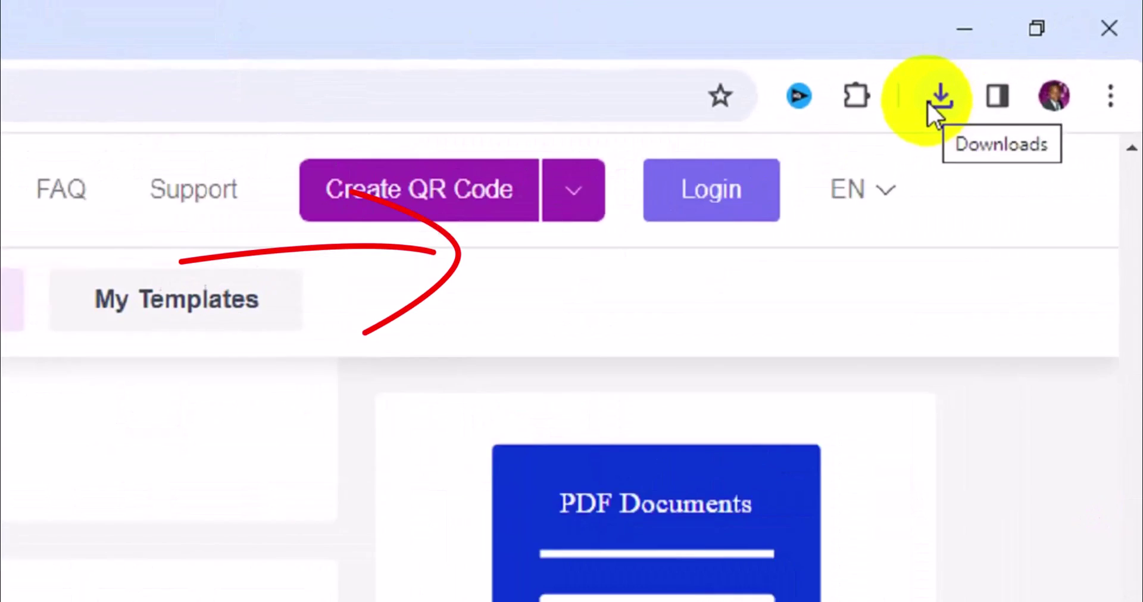
pyautogui.click(928, 101)
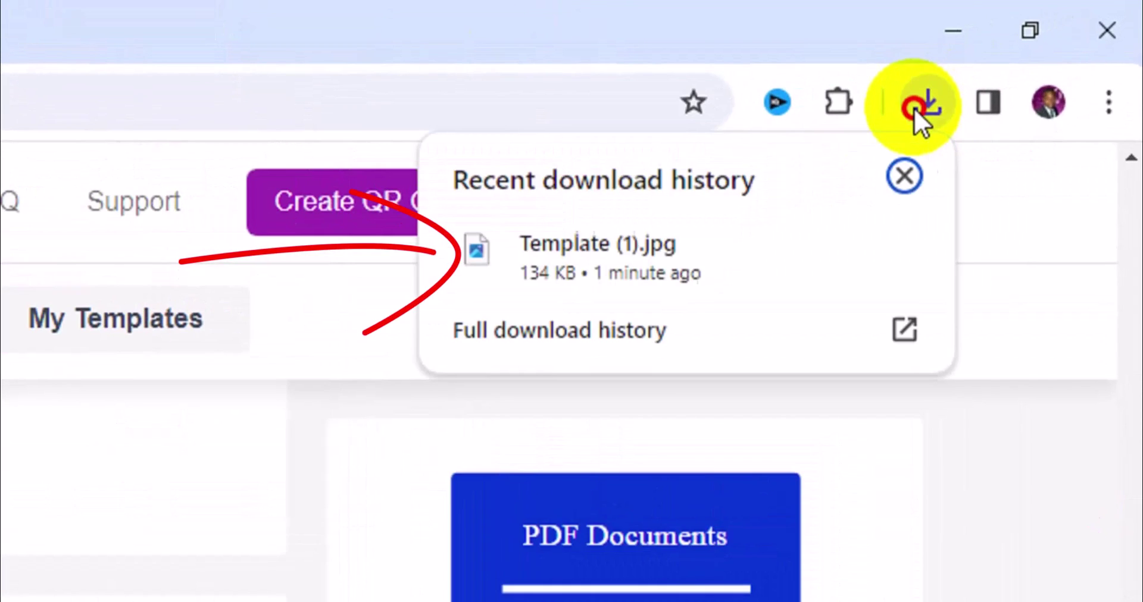
pyautogui.click(677, 273)
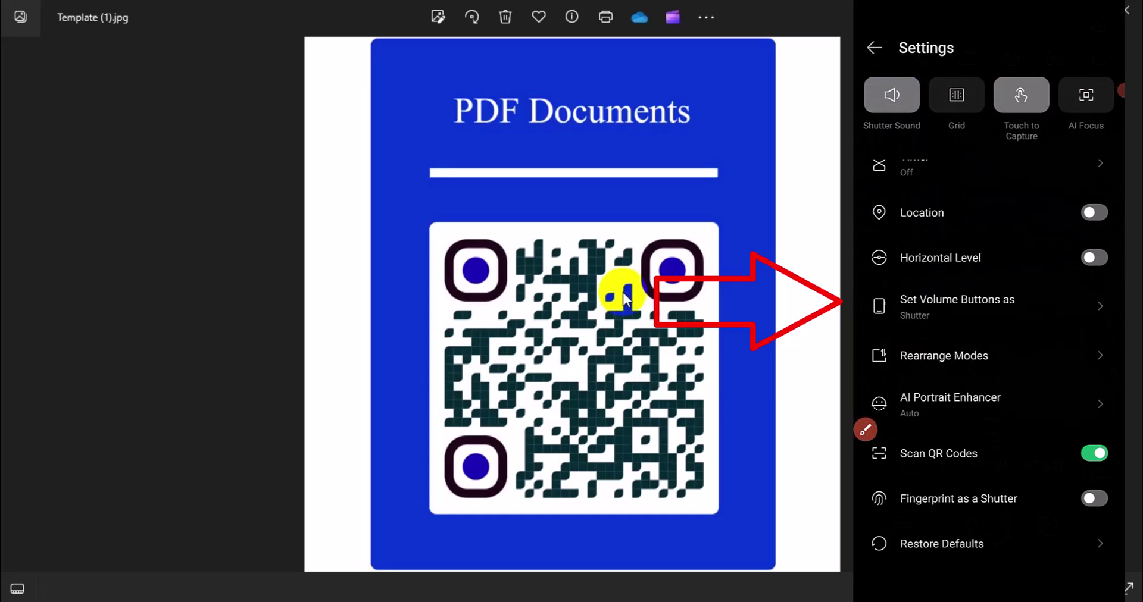
# Step: Scan the QR code shown in Photos with the phone to open the linked Vecteezy license PDF
pyautogui.moveTo(1011, 443)
pyautogui.mouseDown()
pyautogui.moveTo(886, 461)
pyautogui.moveTo(1000, 458)
pyautogui.moveTo(1005, 427)
pyautogui.mouseUp()
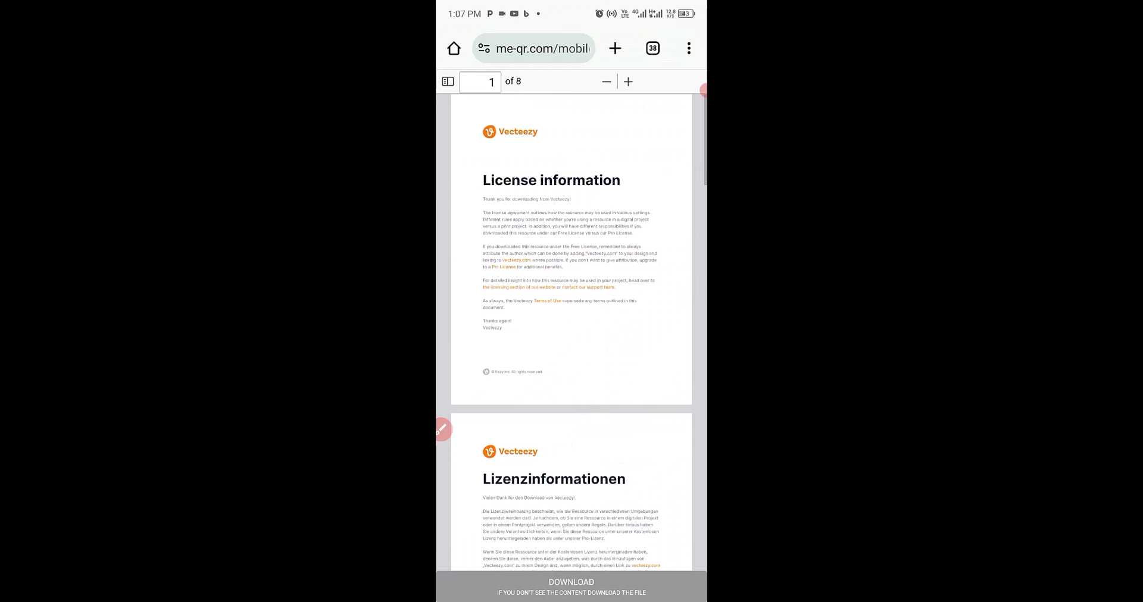
pyautogui.scroll(-20, 572, 341)
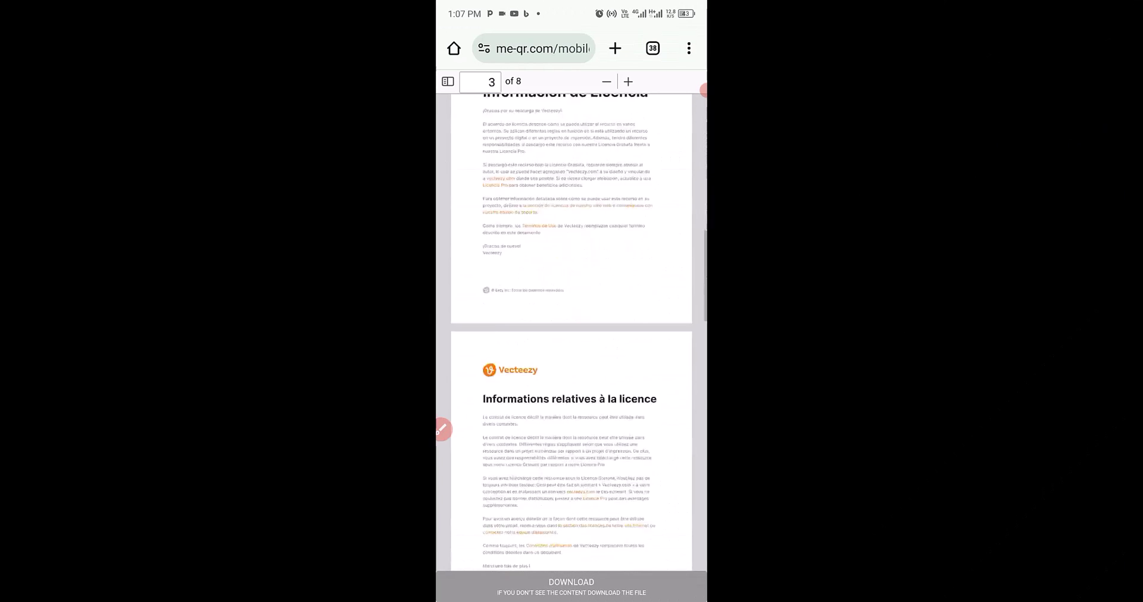
pyautogui.scroll(-10, 572, 333)
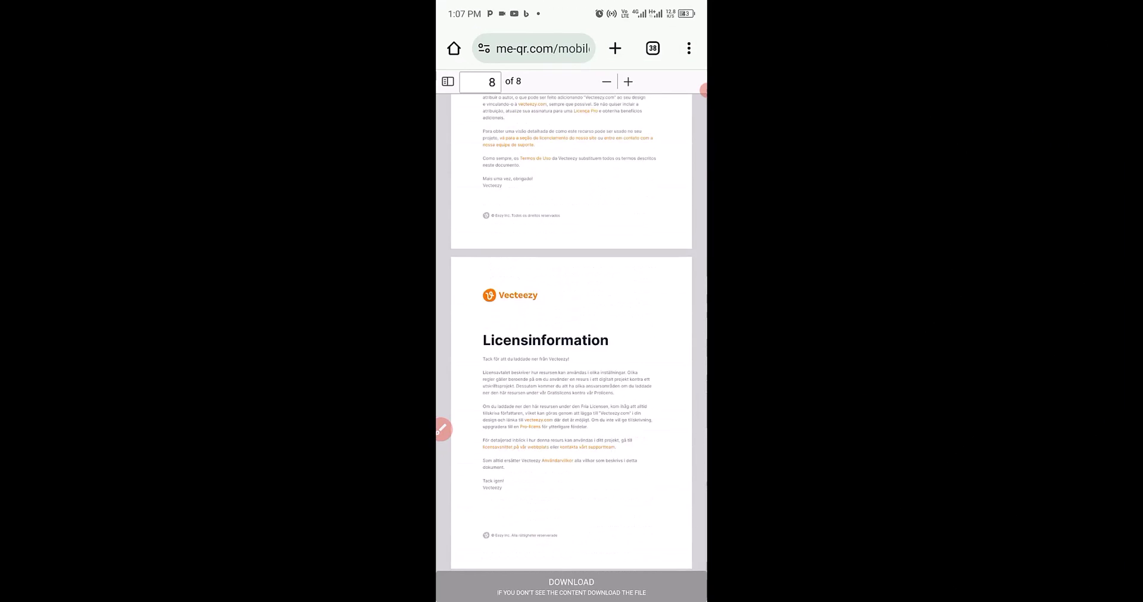
pyautogui.scroll(20, 571, 333)
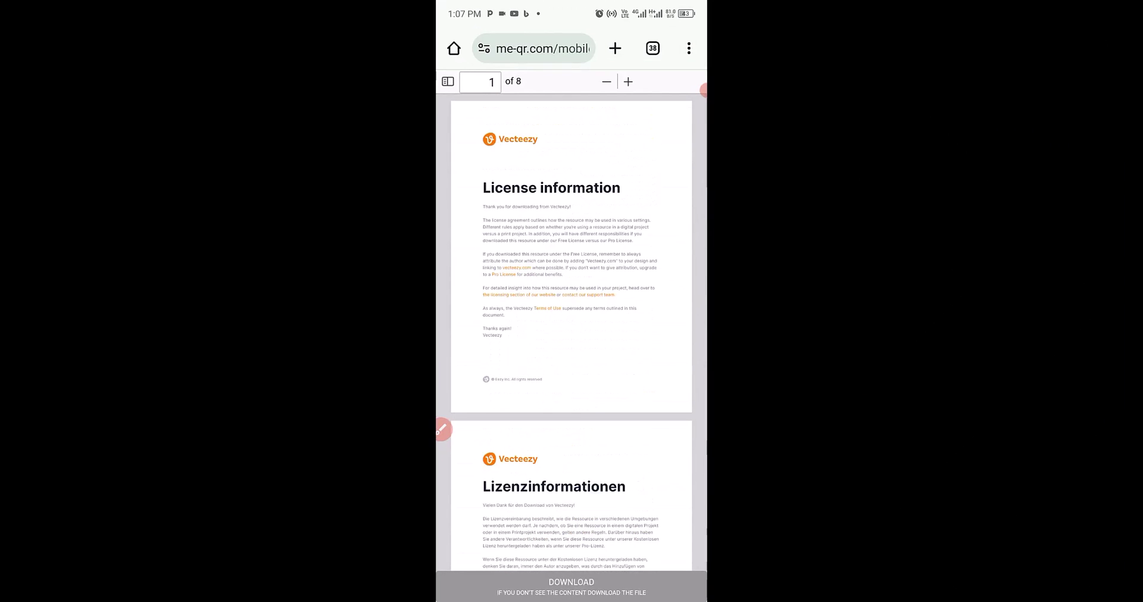